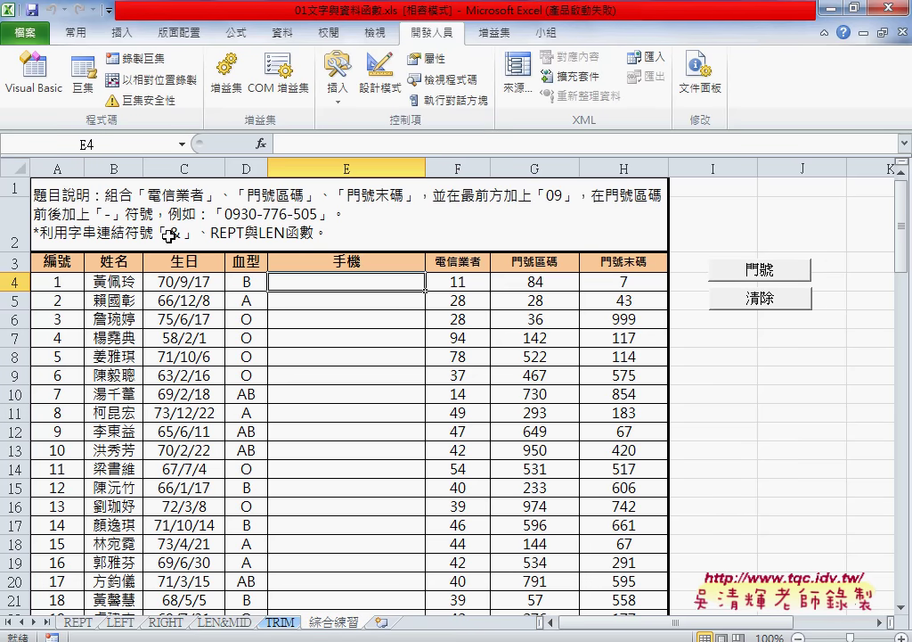
Fill and clear column E with the 門號 and 清除 buttons, then choose the 手機 custom function for E4
left_click(762, 275)
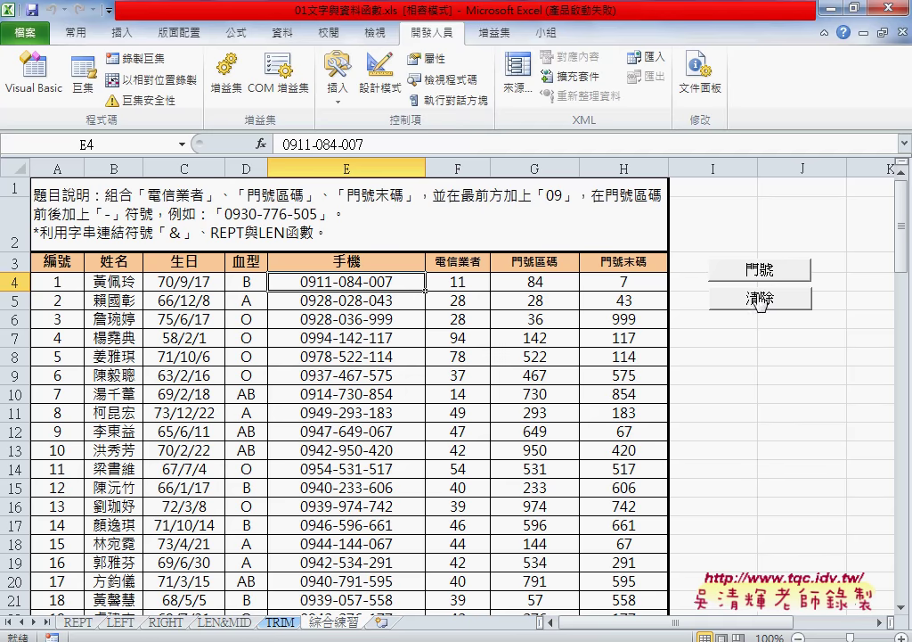
left_click(758, 306)
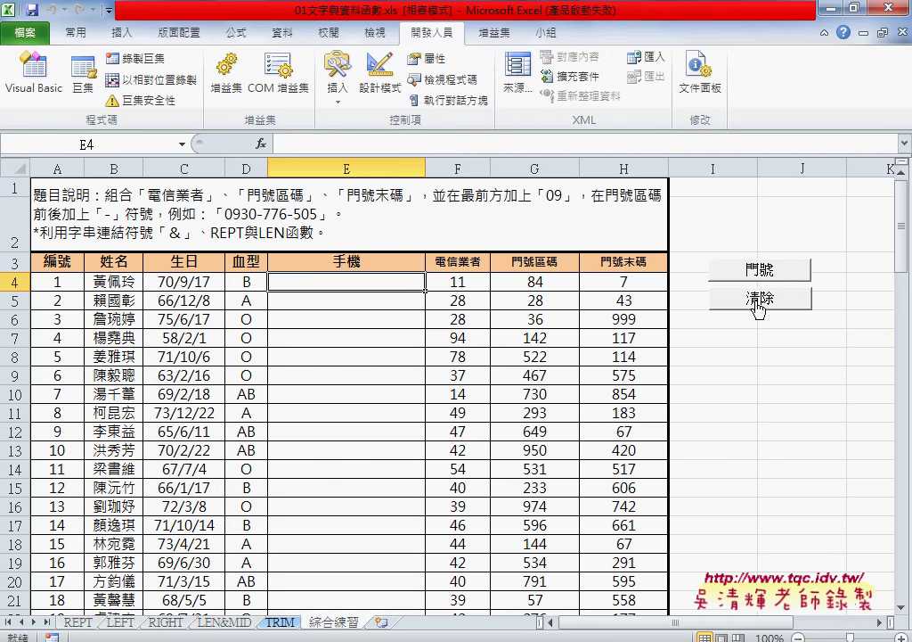
left_click(261, 143)
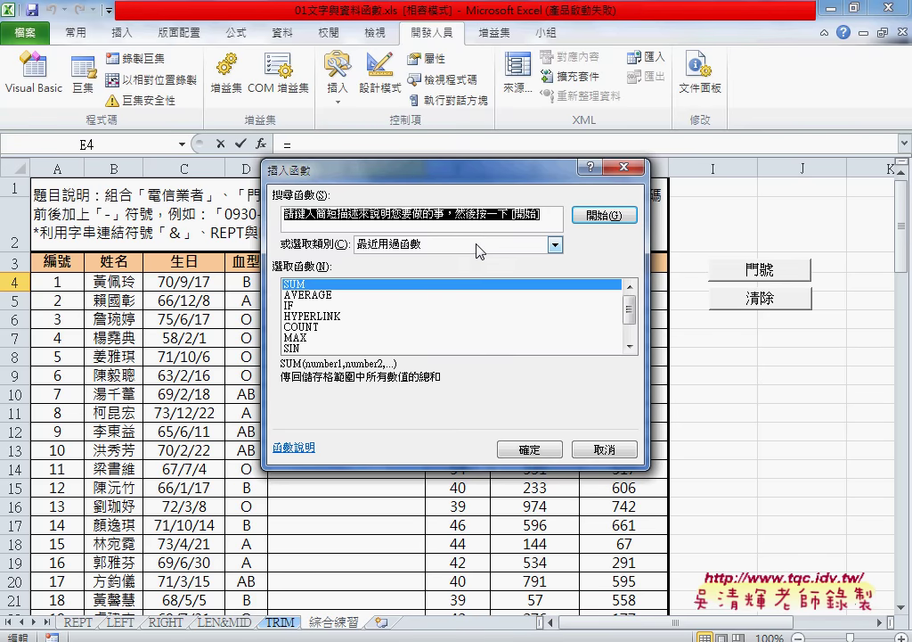
left_click(475, 246)
left_click(462, 385)
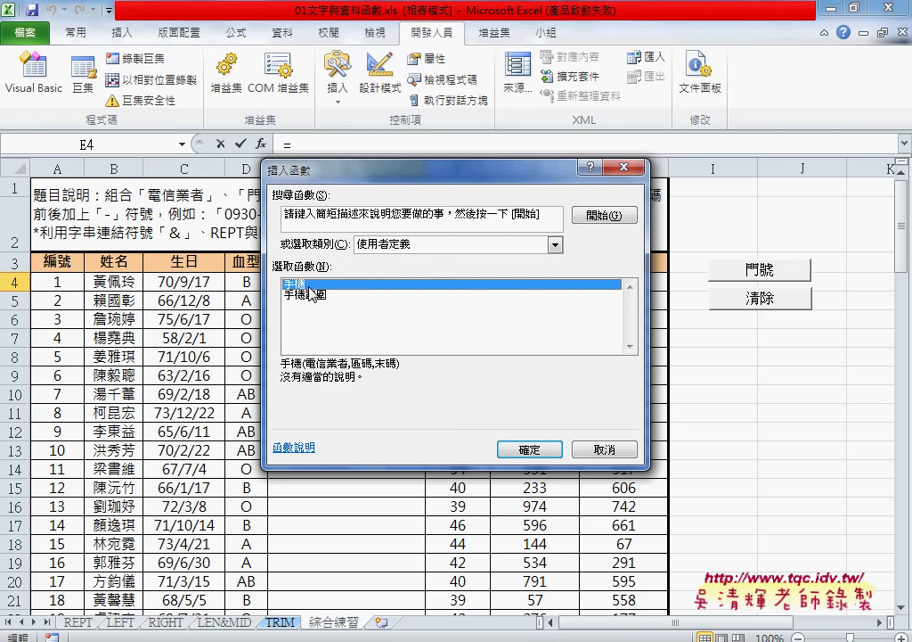
left_click(531, 451)
Set the 手機 function's 電信業者, 區碼 and 末碼 arguments to F4, G4 and H4
left_click_drag(506, 201, 780, 226)
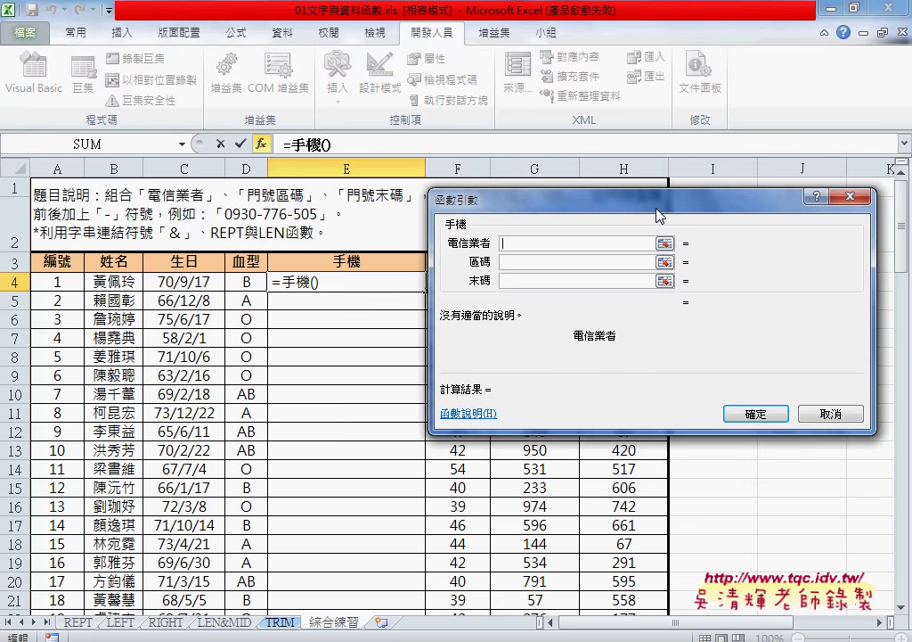
left_click(465, 284)
left_click(656, 265)
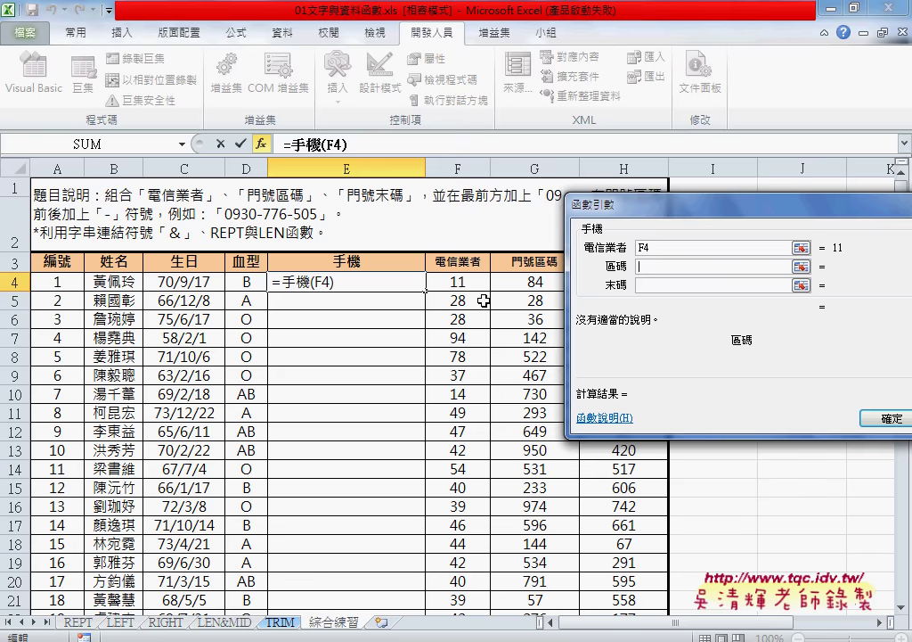
left_click(531, 284)
left_click_drag(605, 204, 686, 202)
left_click(624, 281)
left_click(793, 283)
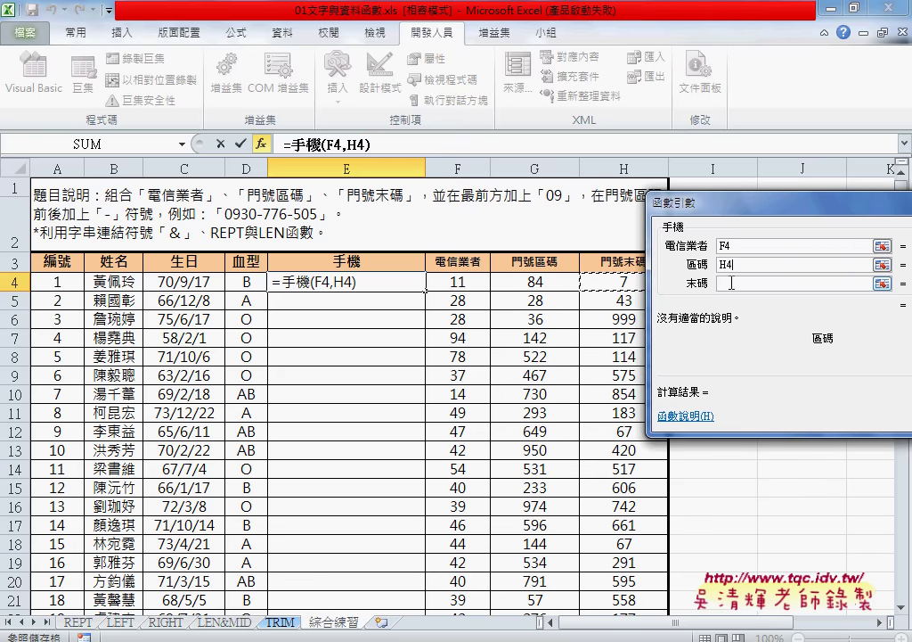
left_click_drag(800, 314, 471, 449)
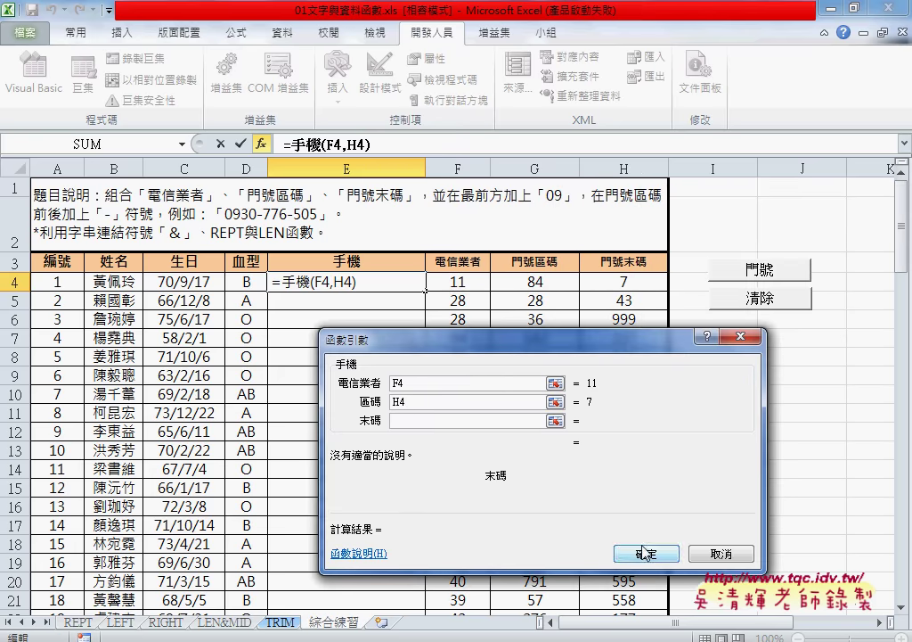
key("shift+Tab")
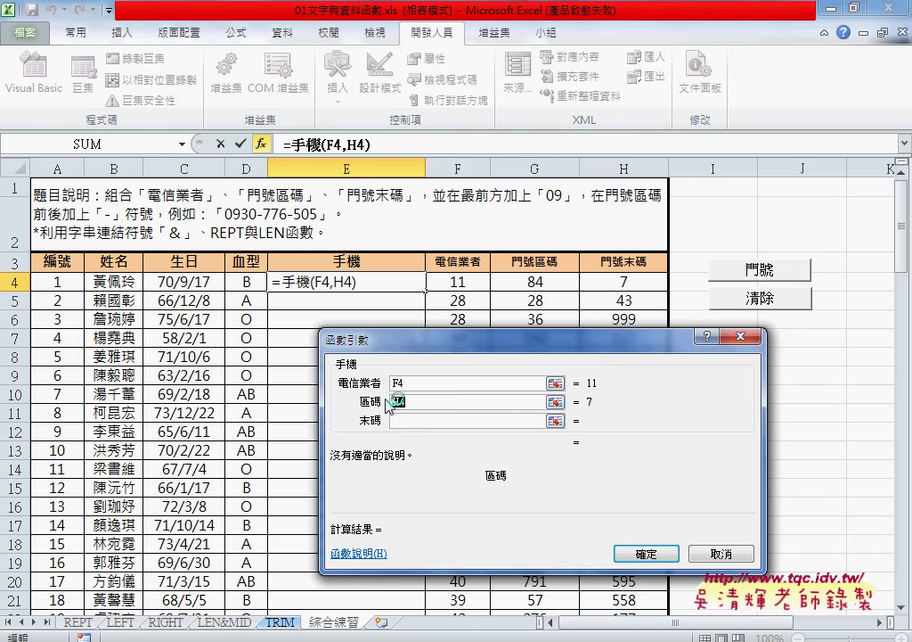
left_click(510, 283)
key("Tab")
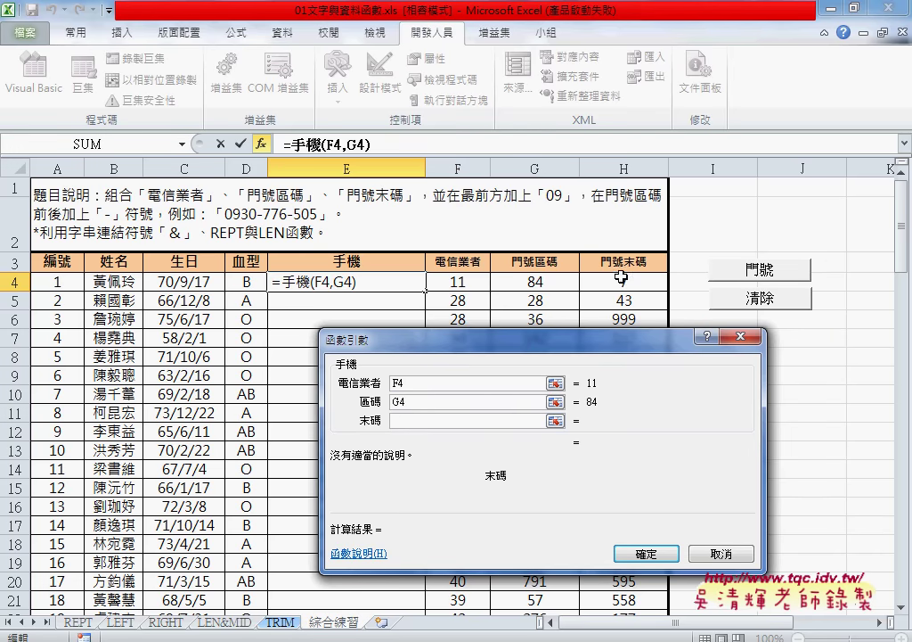
left_click(624, 282)
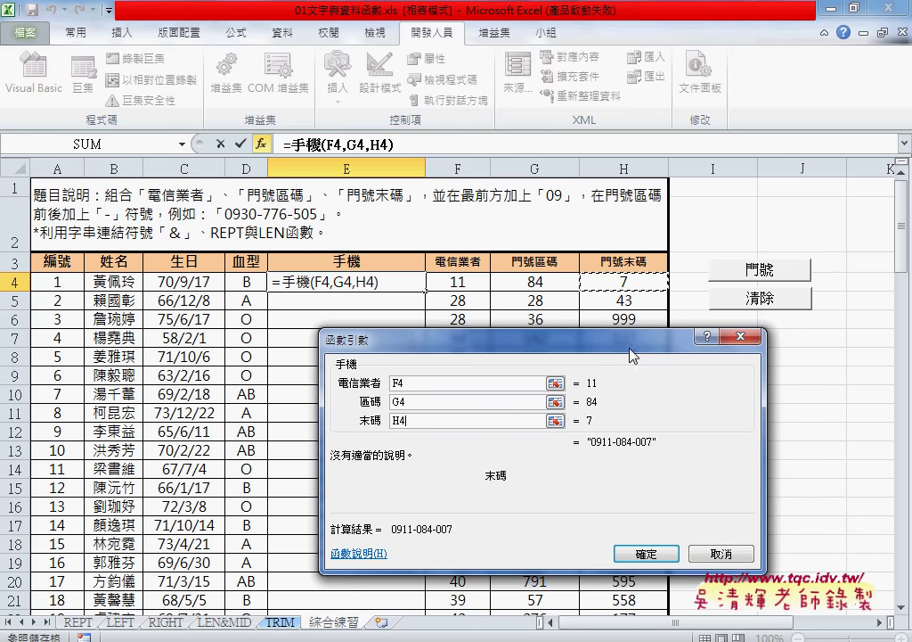
Confirm the 手機 formula in E4, copy it down column E, then delete the results
left_click(646, 553)
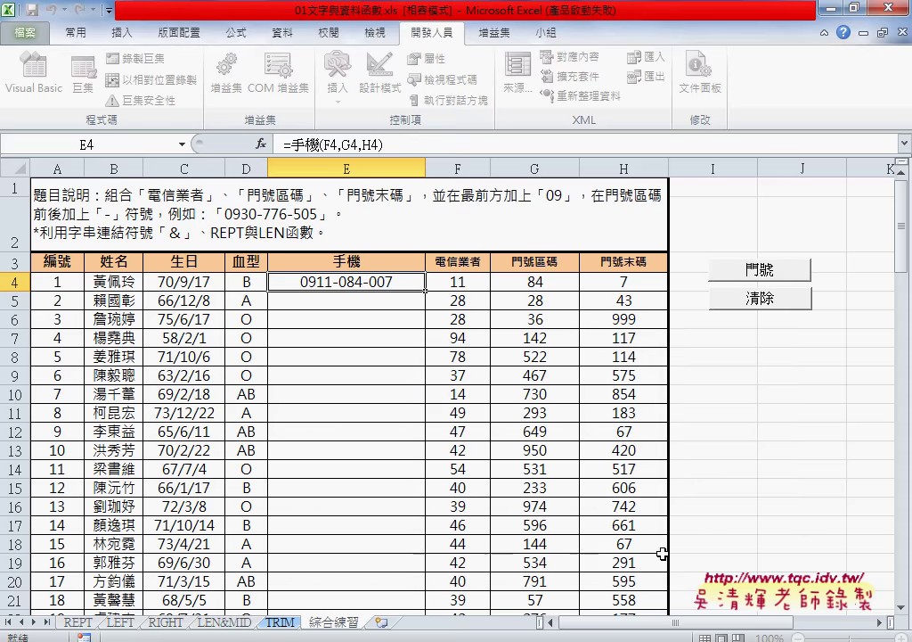
double_click(425, 291)
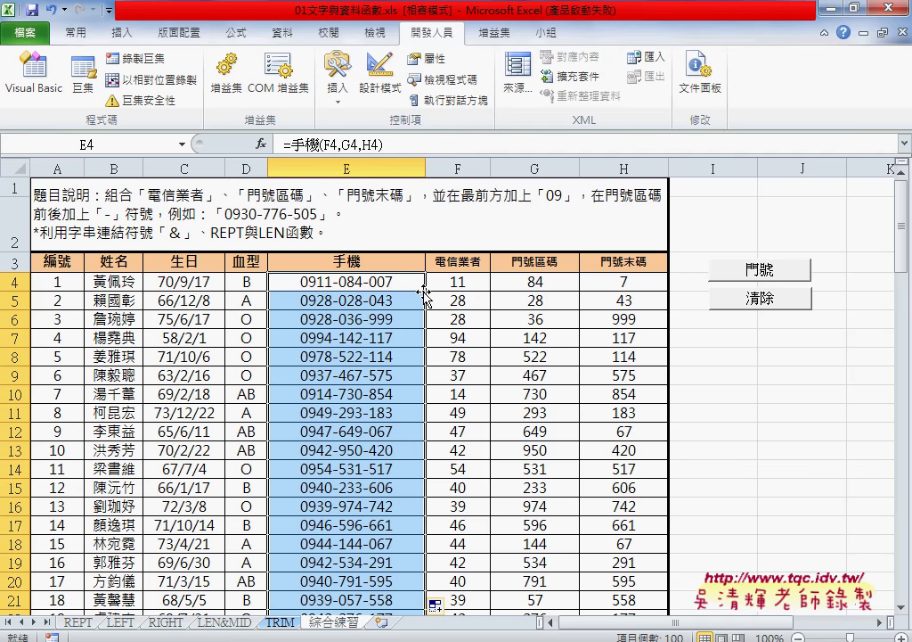
key("Delete")
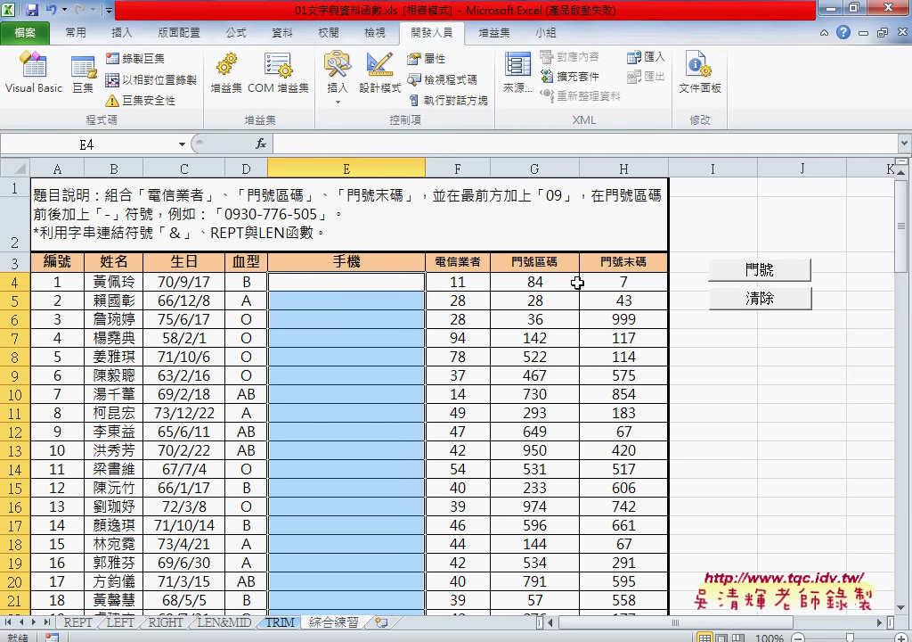
Enter the 手機範圍 function with range F4:H4 in E4, fill it down column E, then clear it
left_click(379, 281)
left_click(261, 143)
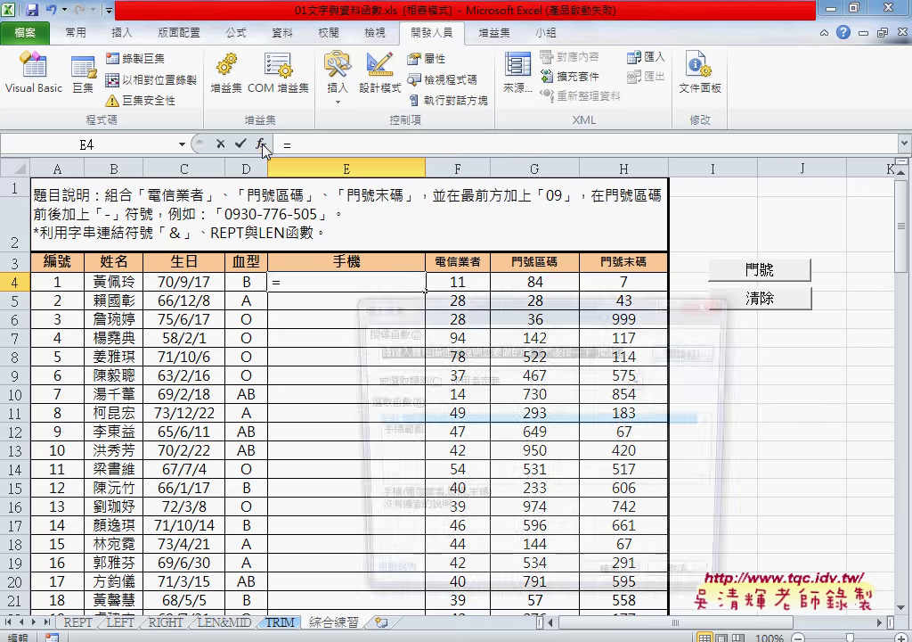
left_click(391, 431)
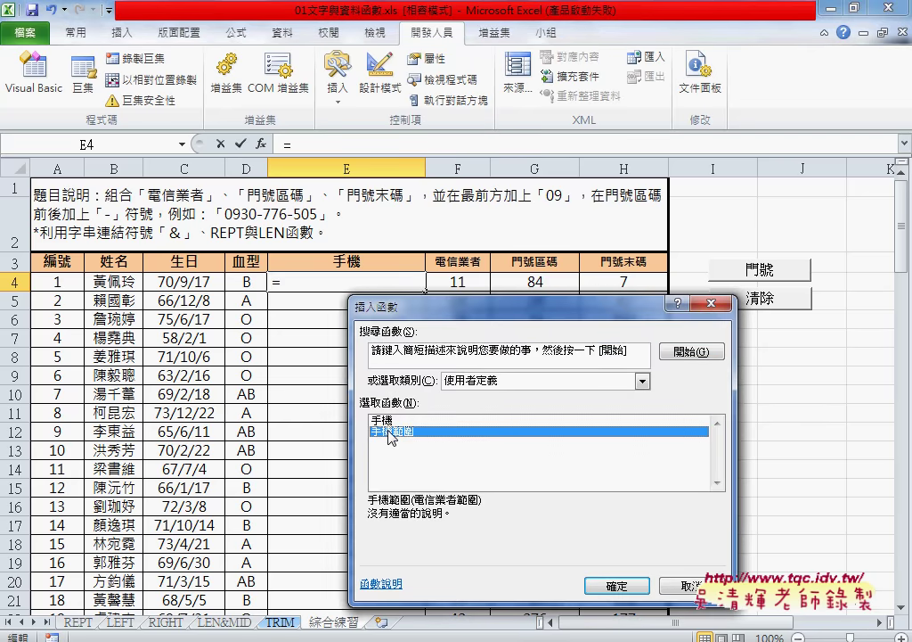
left_click(615, 586)
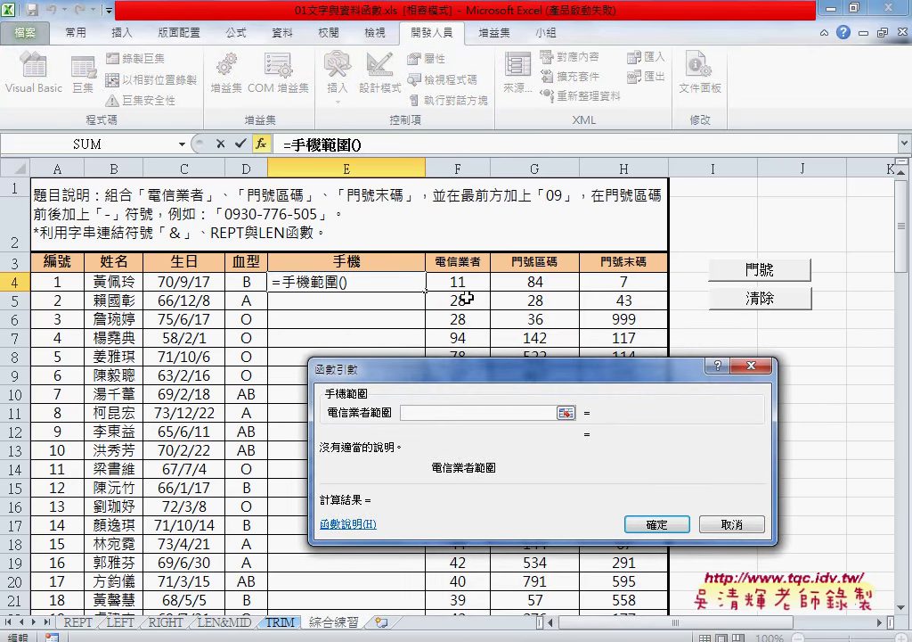
left_click_drag(459, 282, 614, 286)
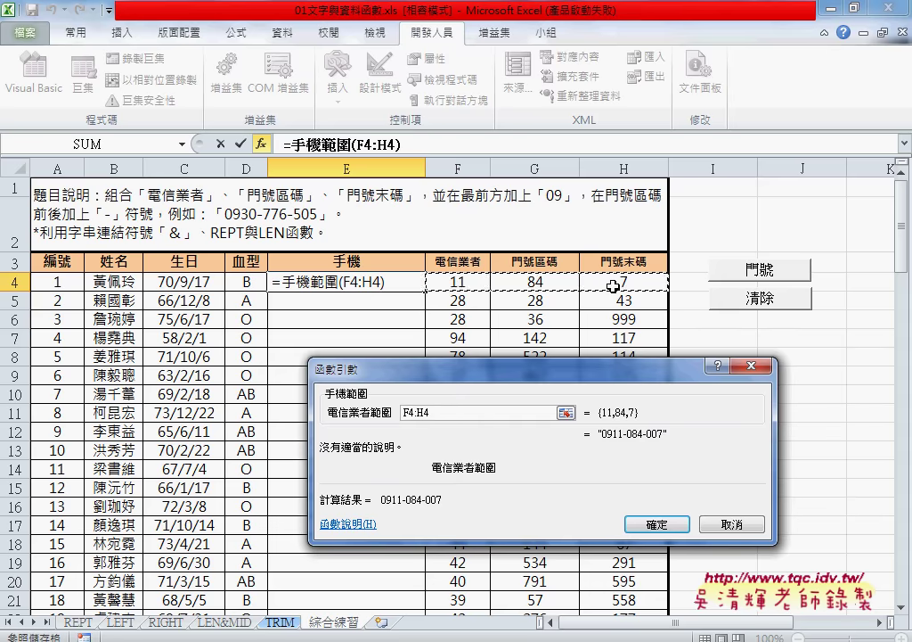
left_click(657, 525)
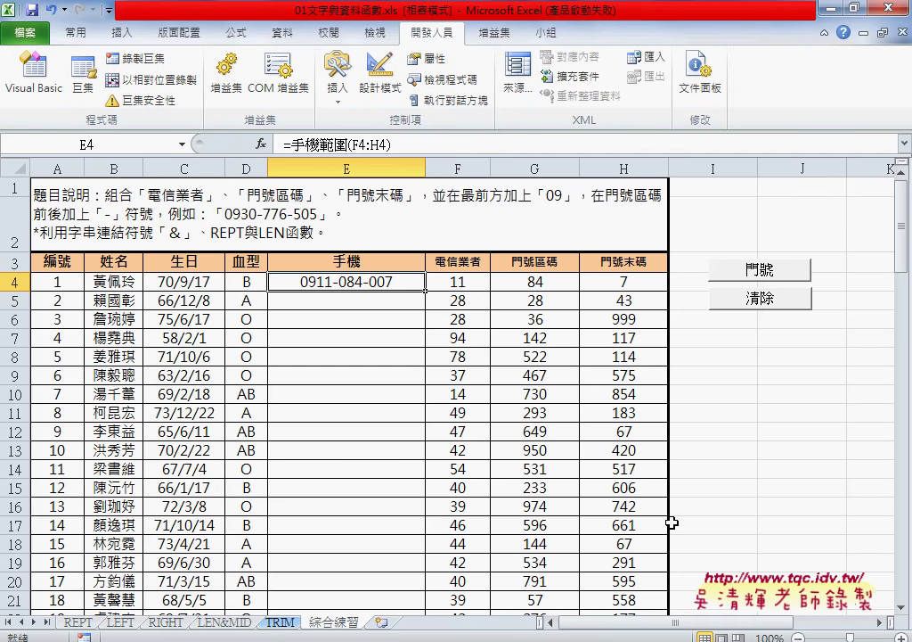
double_click(428, 291)
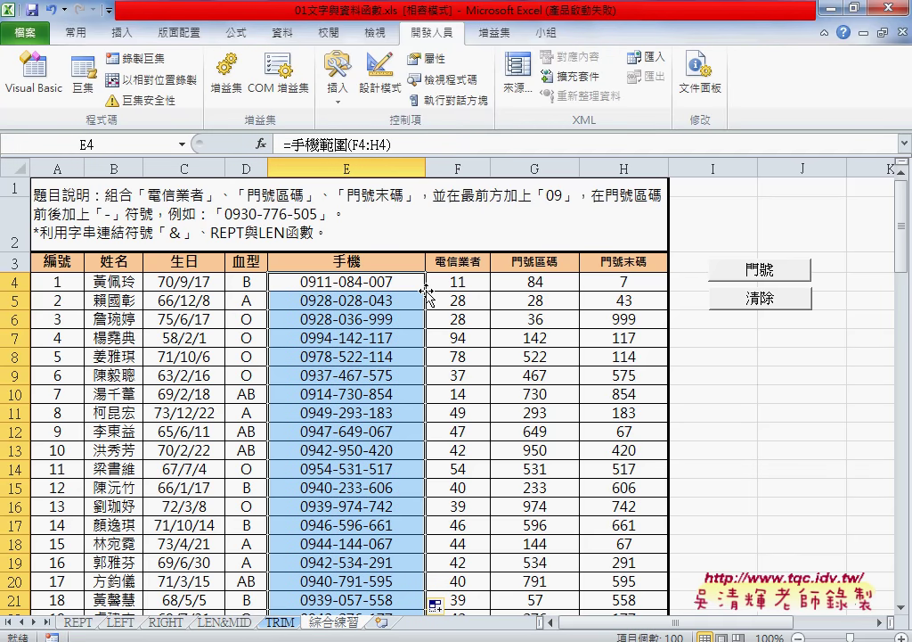
key("Delete")
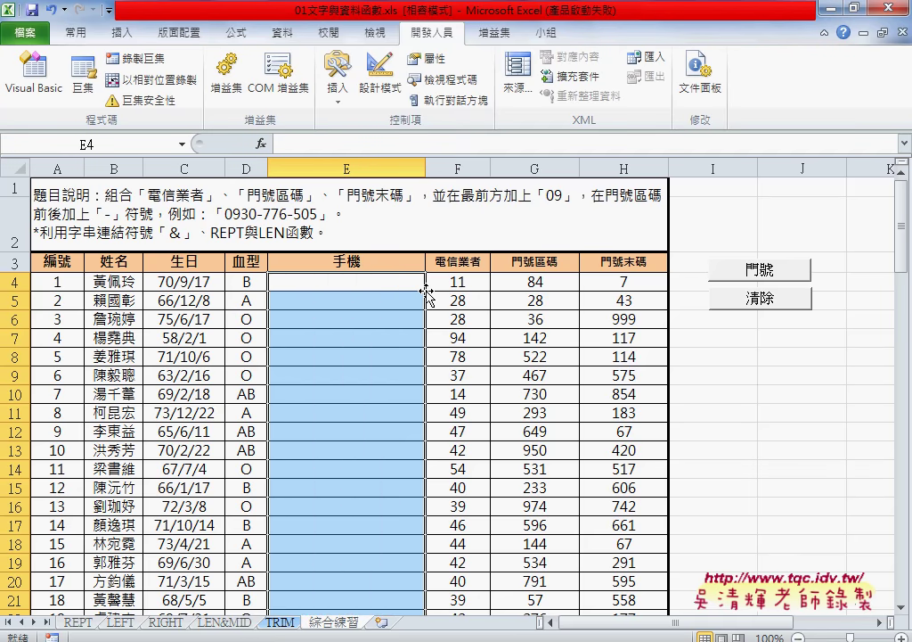
Refill column E with the 門號 button, review the A1 instructions, then clear column E and select E4
left_click(754, 272)
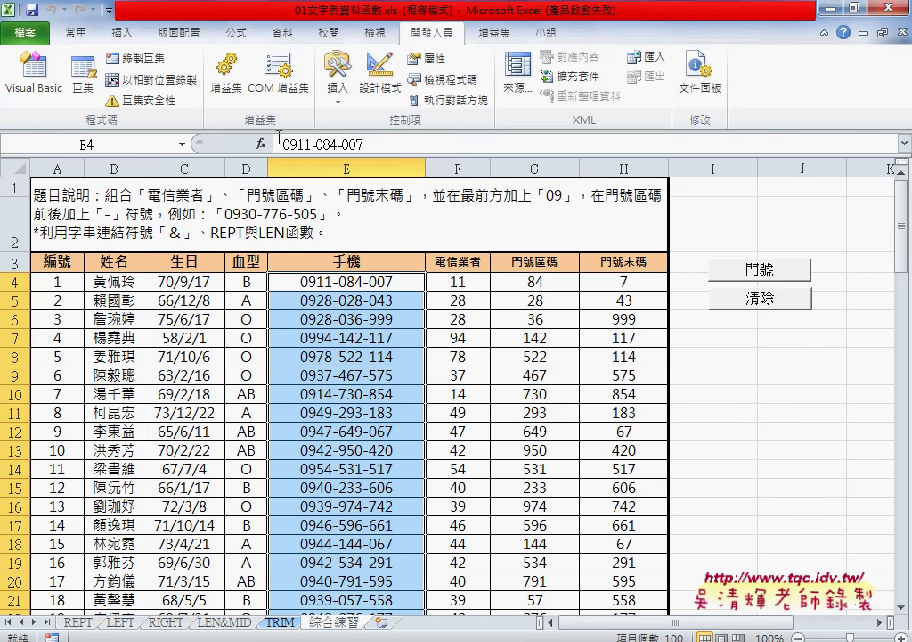
left_click(255, 234)
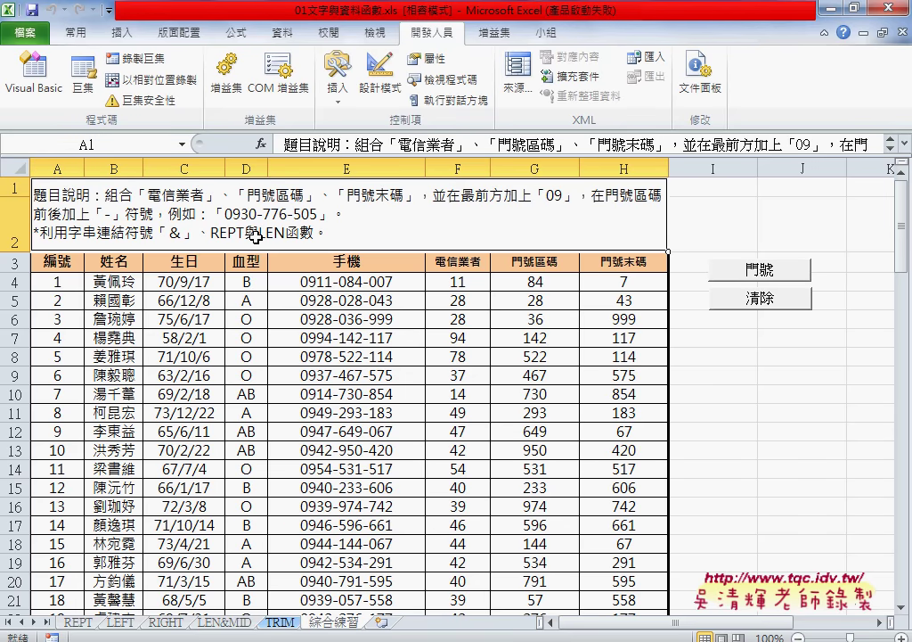
left_click(732, 301)
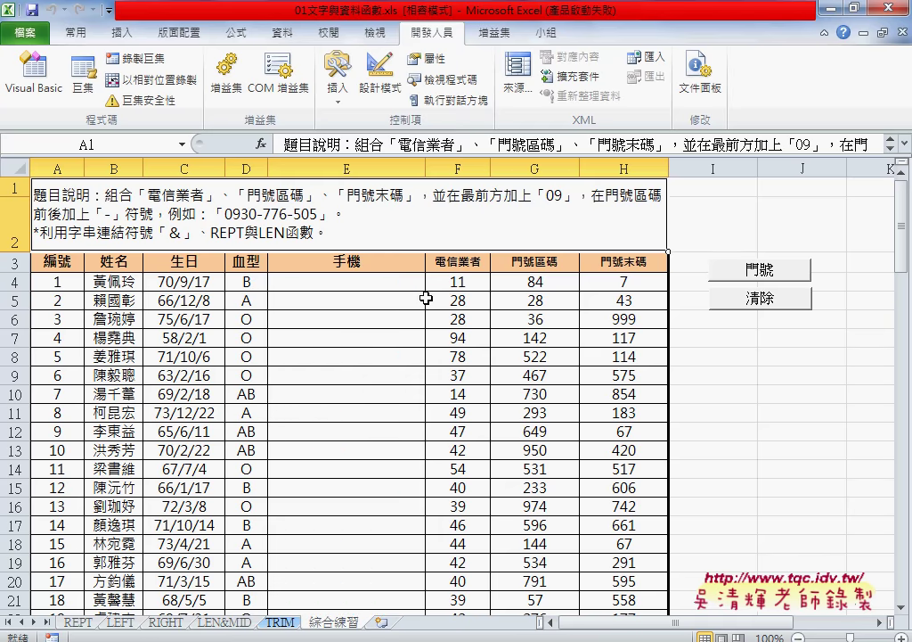
left_click(369, 282)
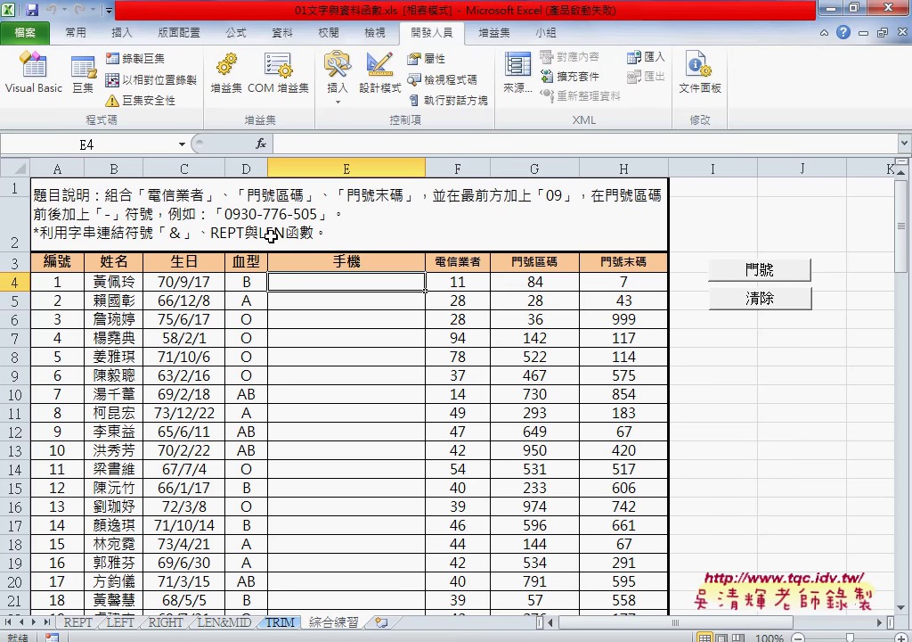
Open the VBA editor and resize it so the sheet's macro buttons stay visible
left_click(36, 75)
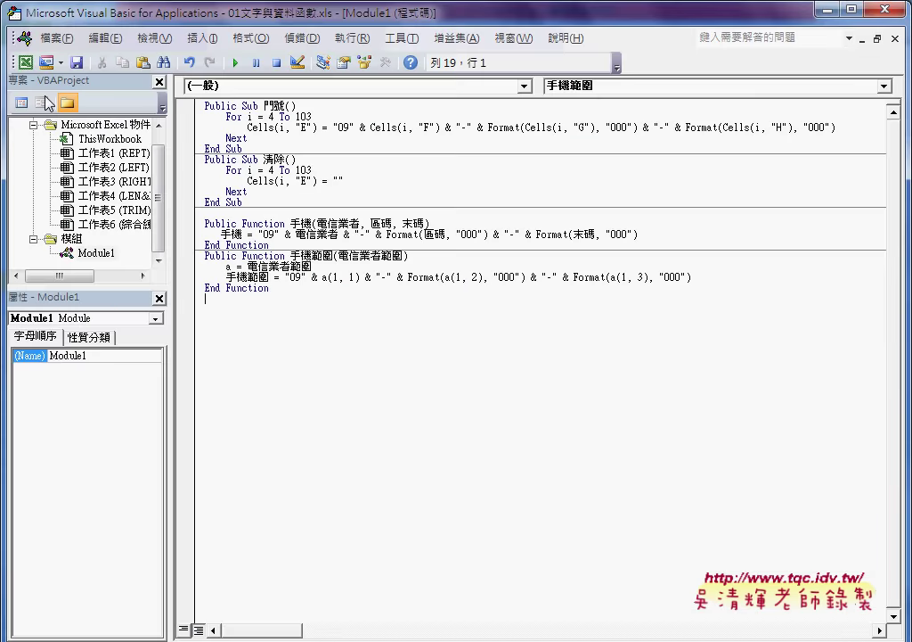
double_click(230, 16)
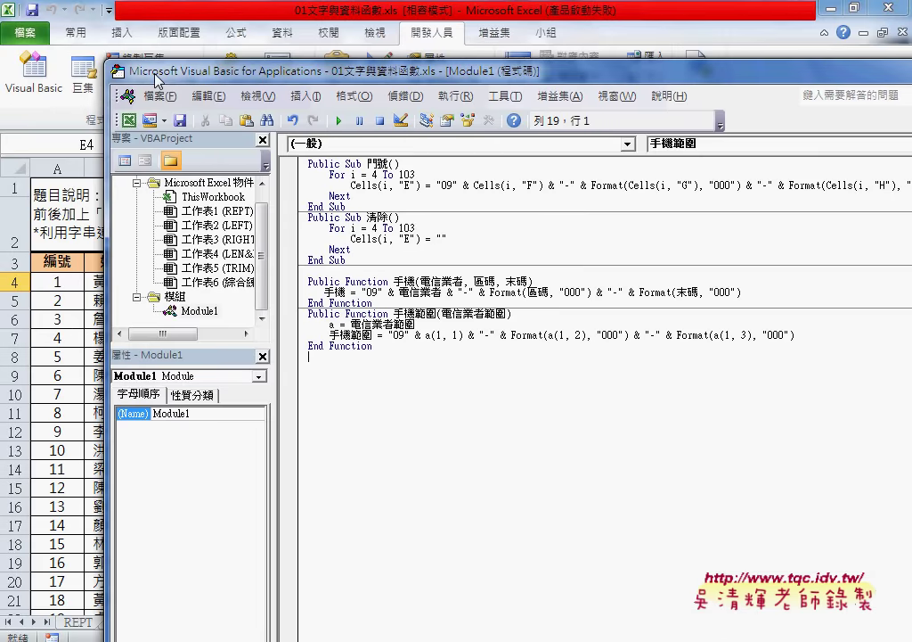
mouse_move(113, 62)
left_mouse_down()
mouse_move(294, 190)
mouse_move(116, 132)
left_mouse_up()
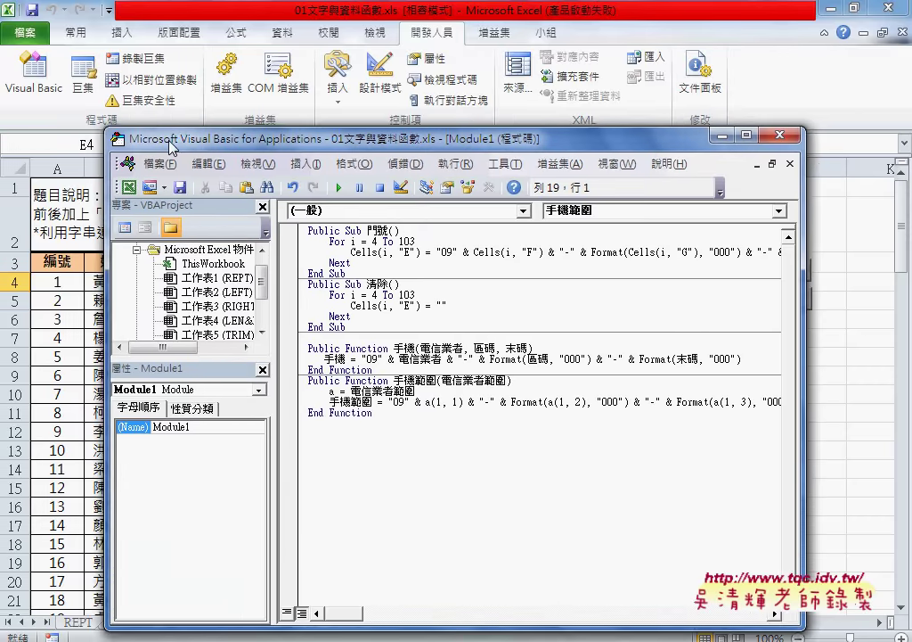
left_click_drag(340, 266, 287, 223)
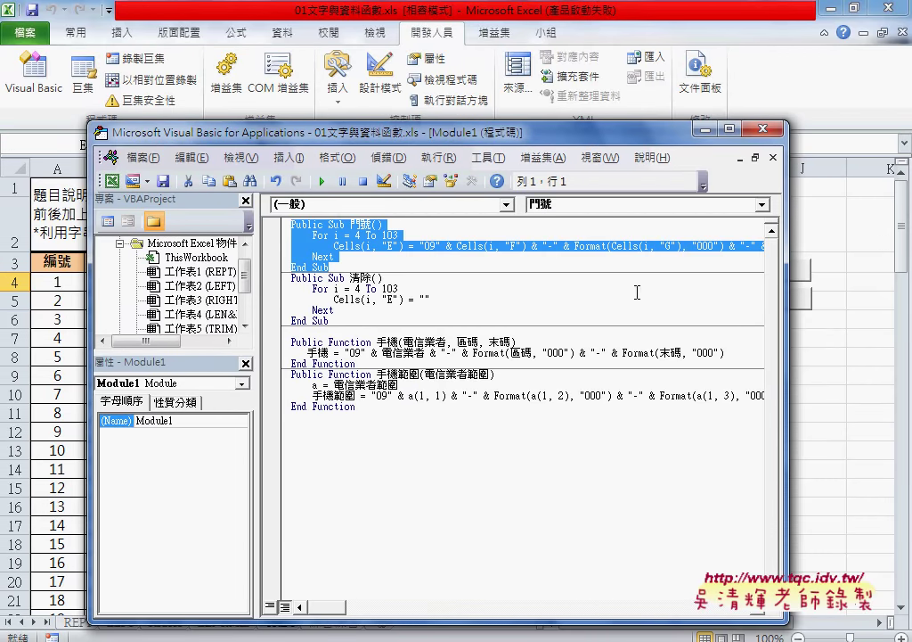
Walk through the 門號, 清除, 手機 and 手機範圍 procedures by highlighting their code
left_click_drag(632, 141, 568, 147)
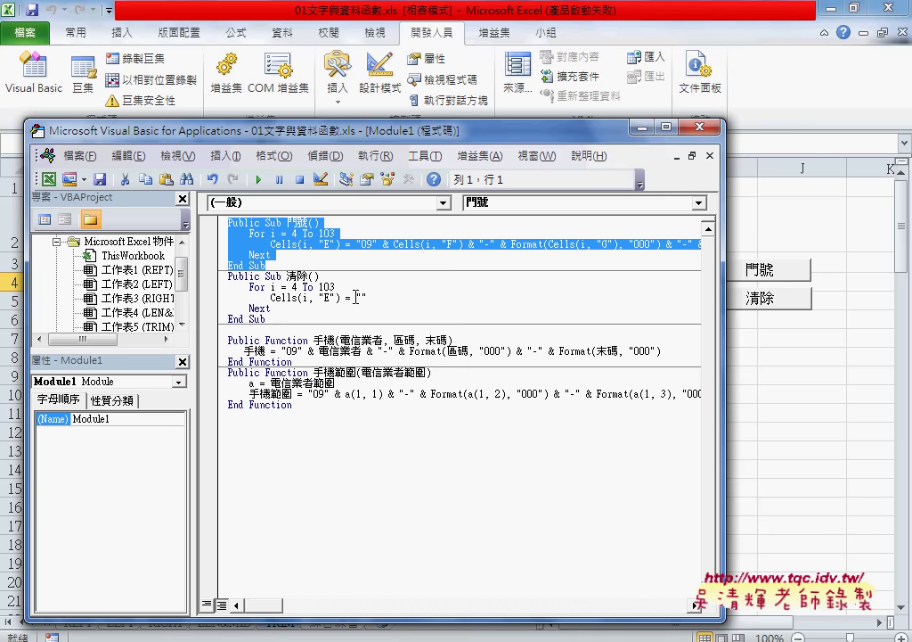
left_click_drag(228, 318, 227, 290)
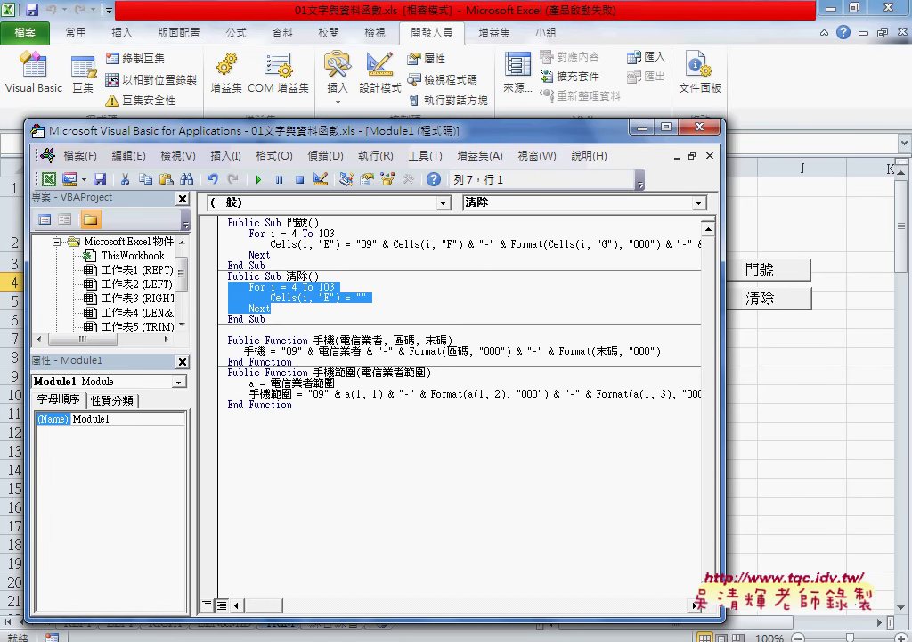
mouse_move(292, 361)
left_mouse_down()
mouse_move(220, 343)
mouse_move(661, 350)
left_mouse_up()
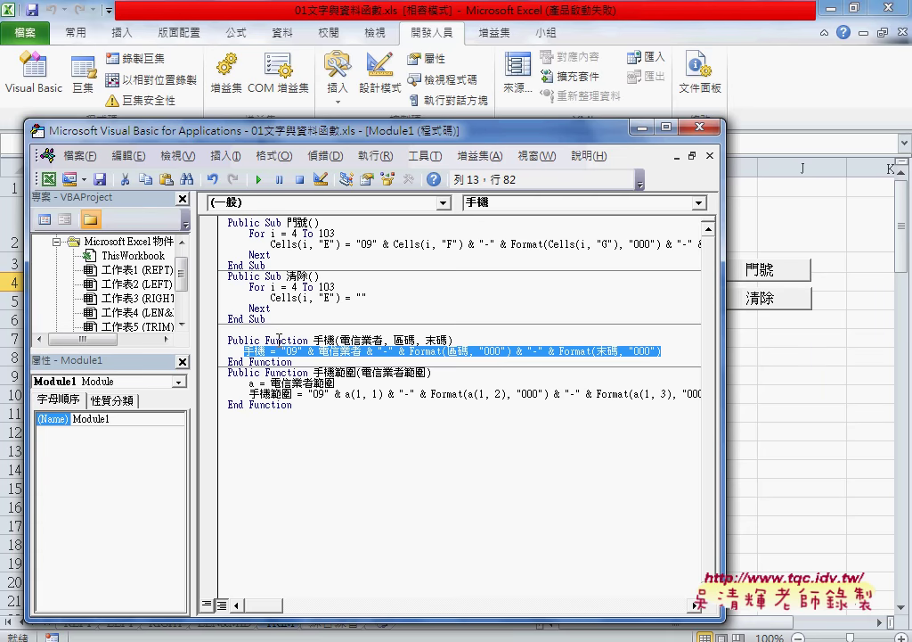
left_click_drag(266, 339, 309, 340)
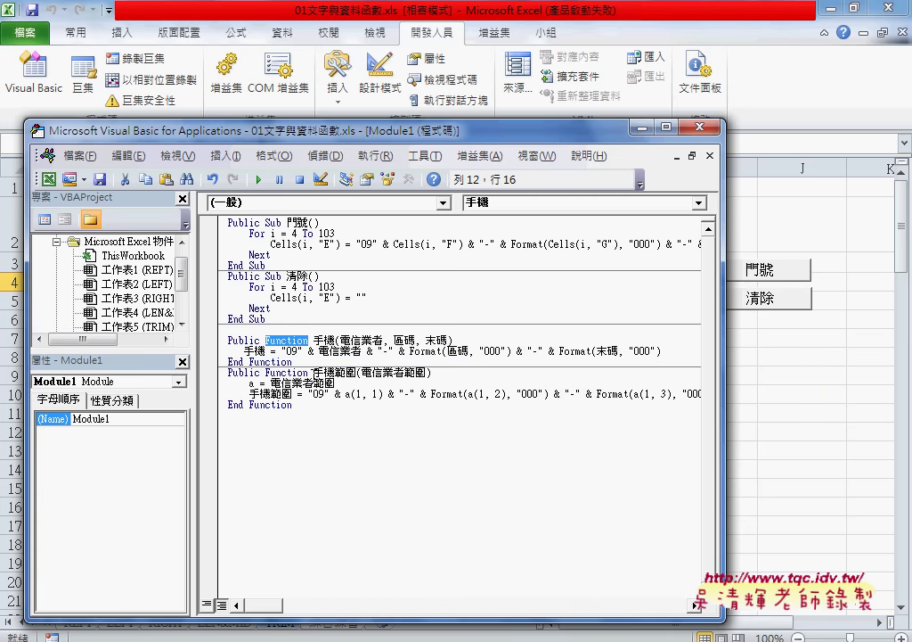
double_click(335, 372)
left_click(324, 382)
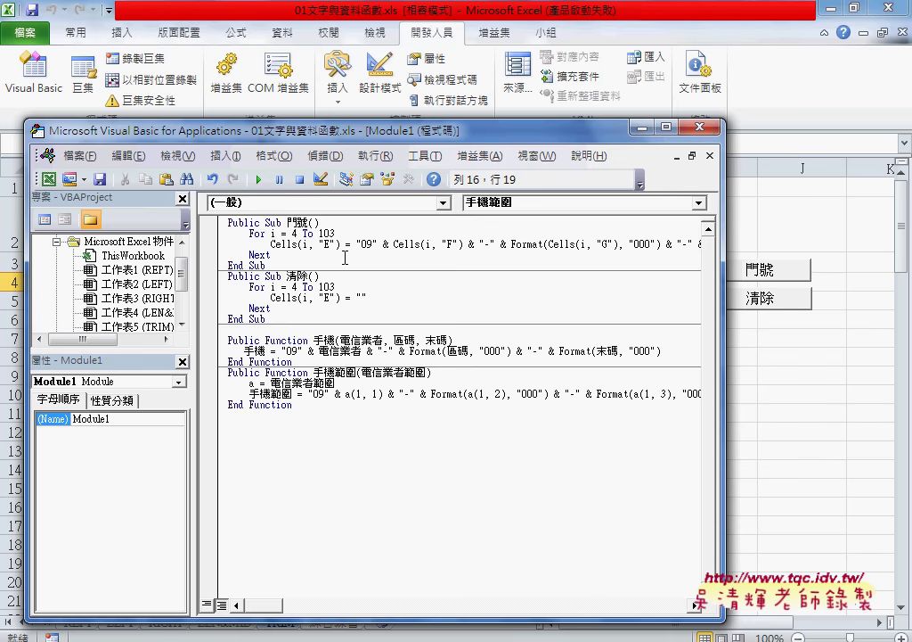
Change Cells to Cell on the 門號 loop line and run the 門號 macro
left_click(296, 244)
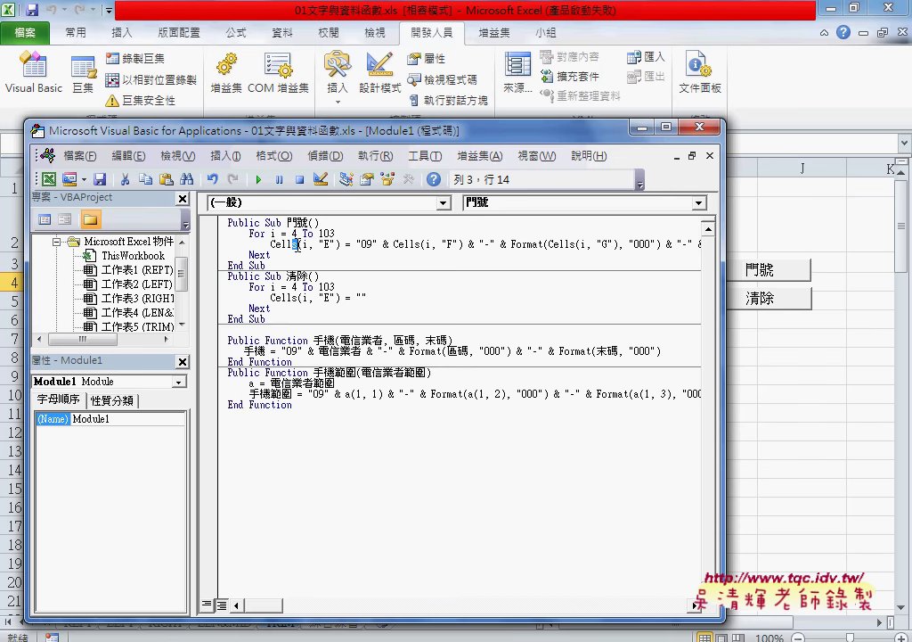
key("BackSpace")
left_click(352, 419)
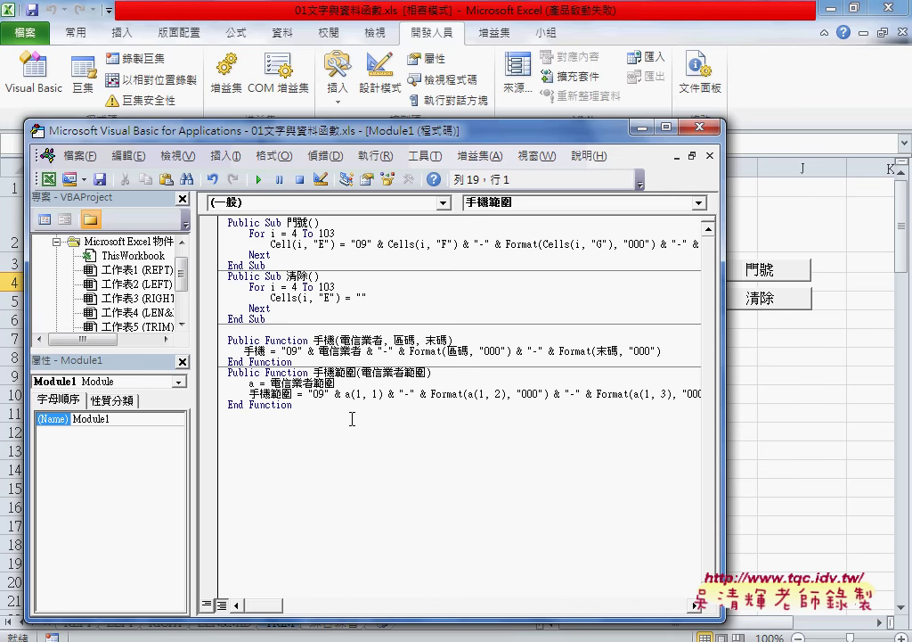
left_click(258, 180)
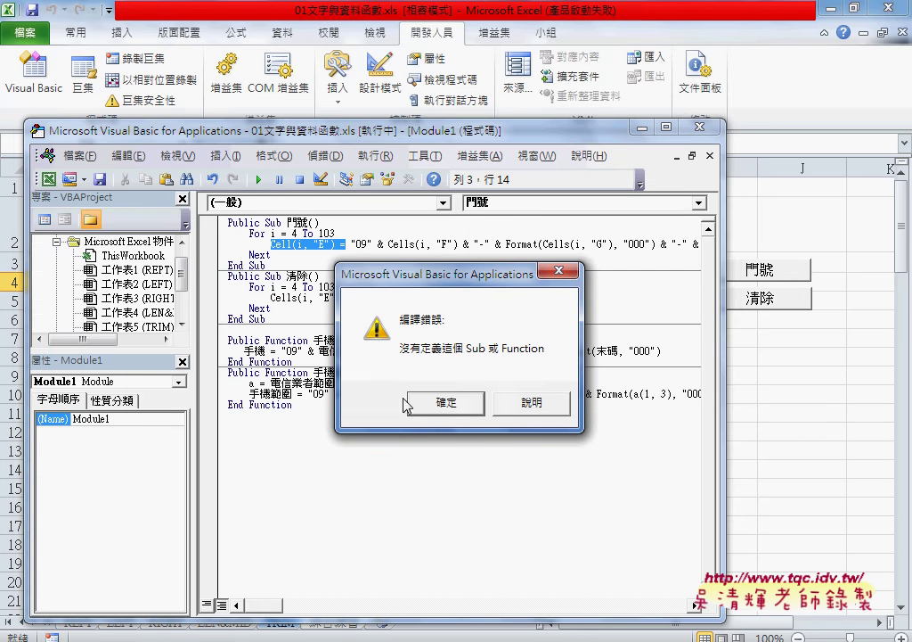
Dismiss the compile error, restore Cell to Cells on line 3, and reset out of break mode
left_click(443, 402)
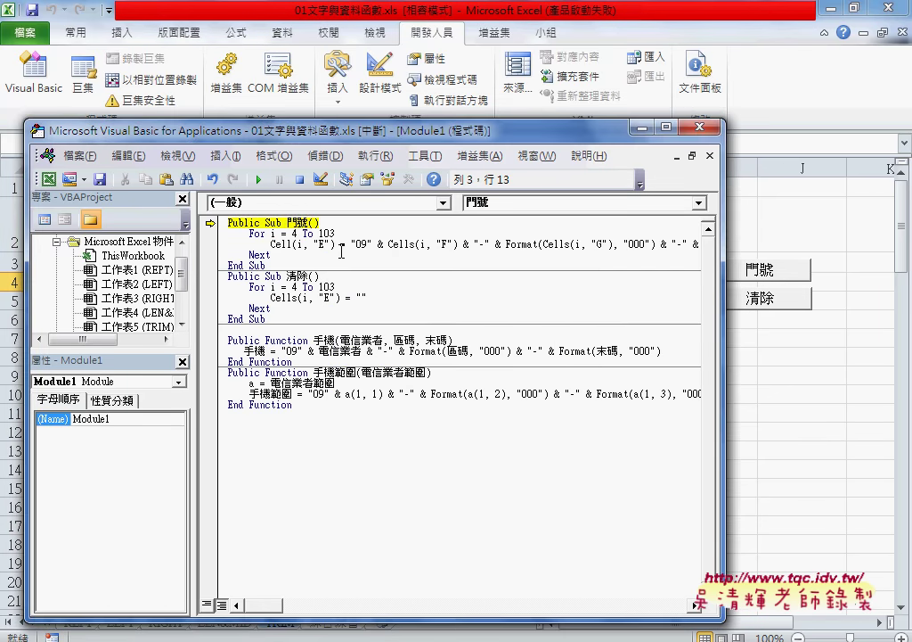
type("s")
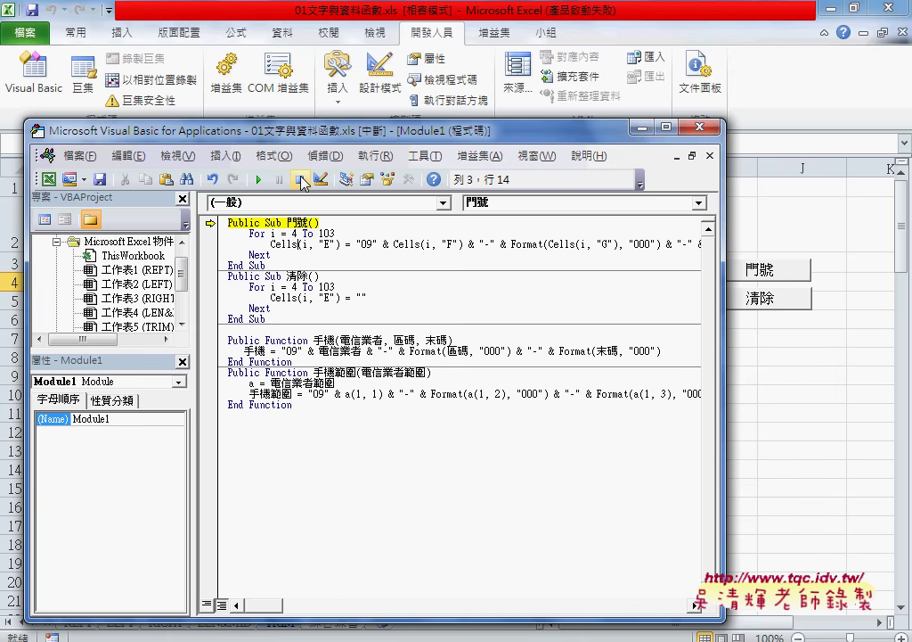
key("F5")
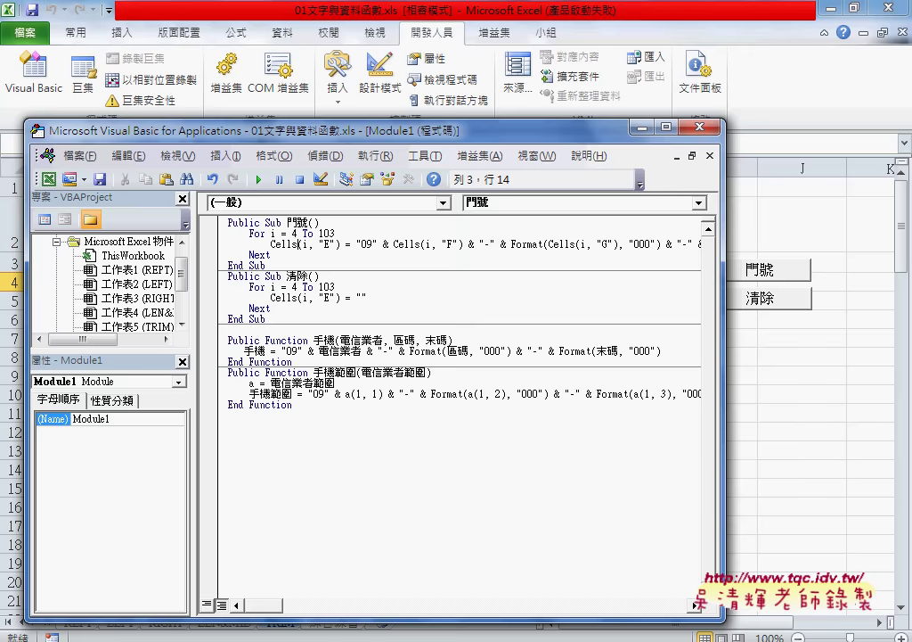
mouse_move(254, 634)
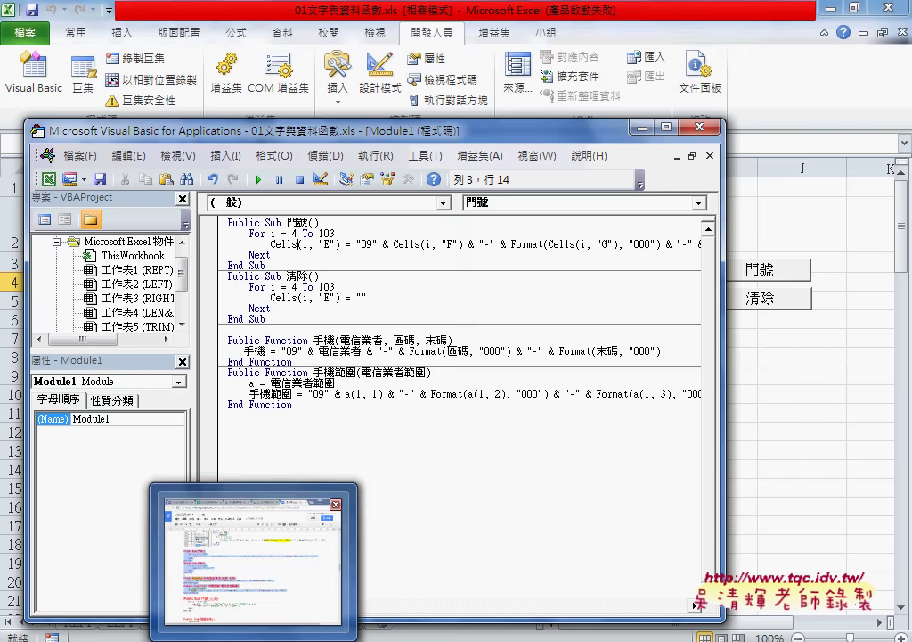
In Chrome's Drive tab, go up to the course folder, open 02_講義 and its handout PDF
left_click(266, 604)
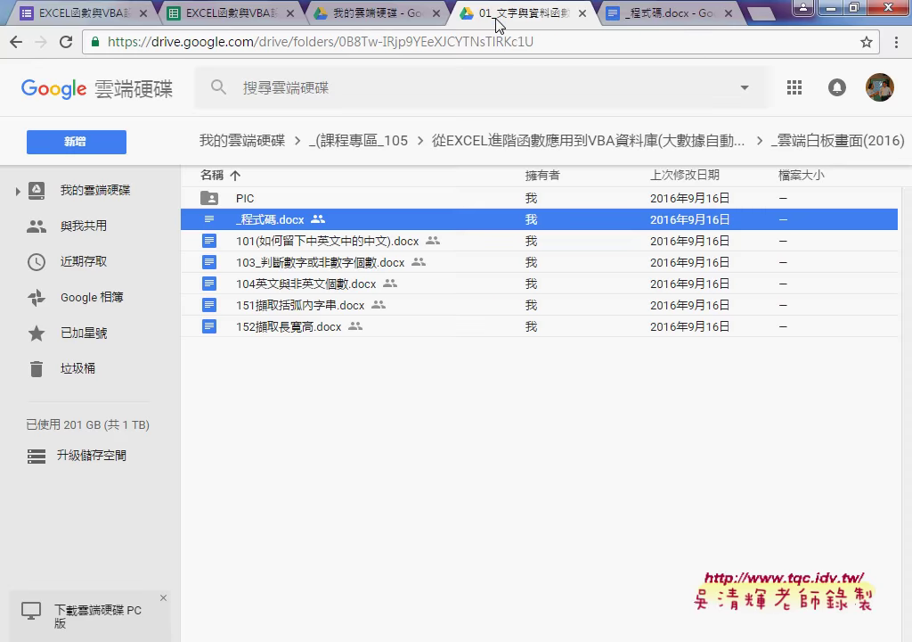
left_click(493, 16)
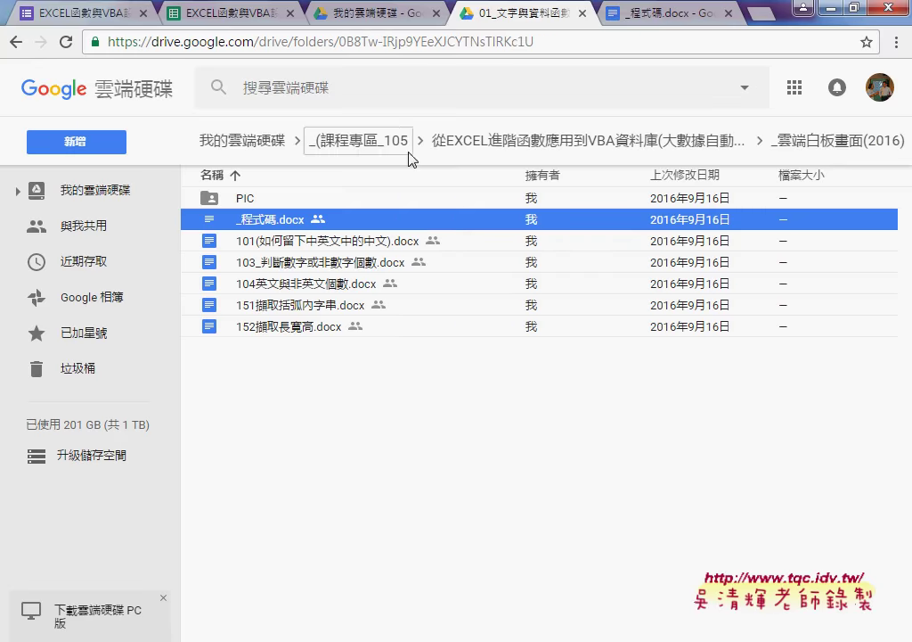
left_click(519, 142)
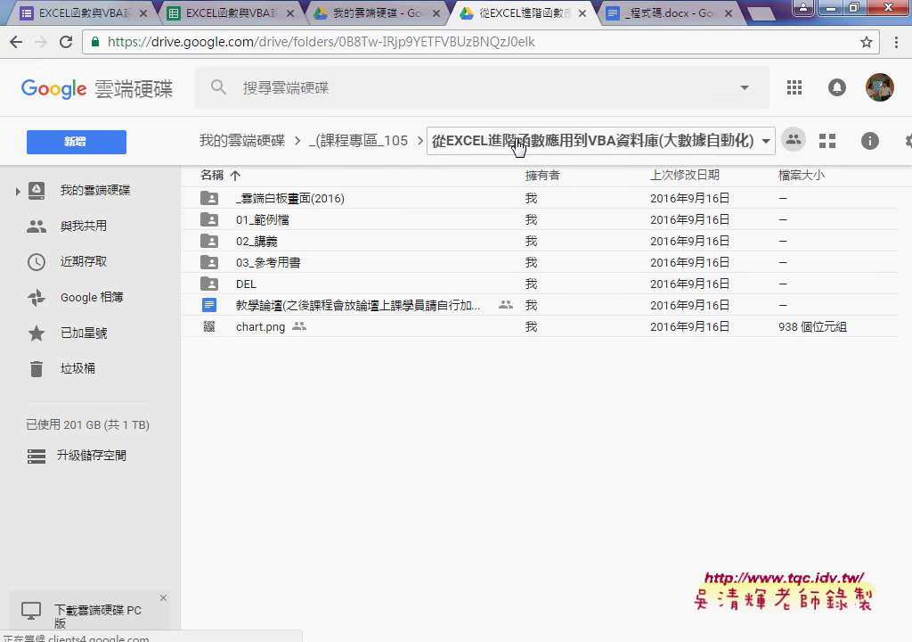
left_click(297, 245)
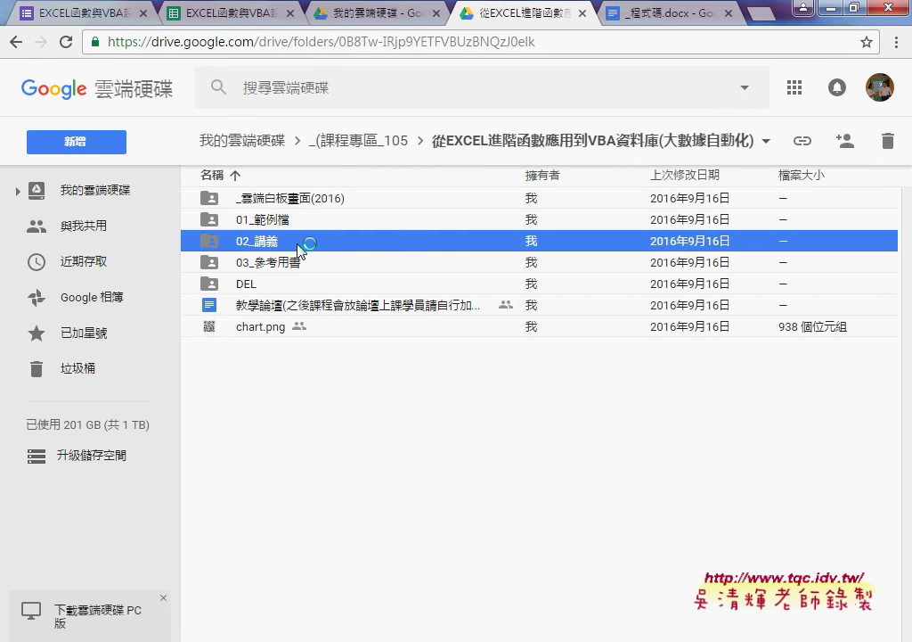
double_click(299, 248)
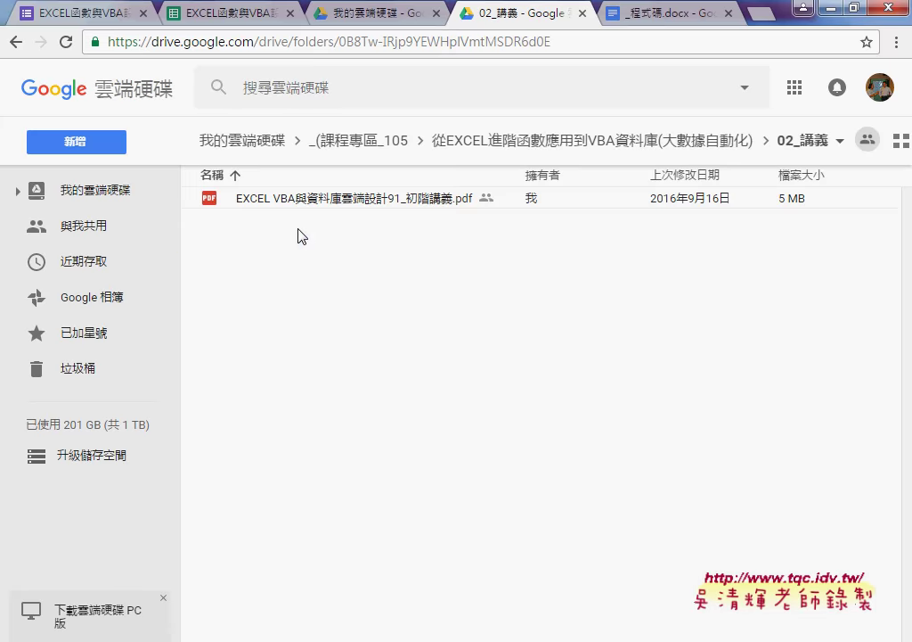
double_click(301, 198)
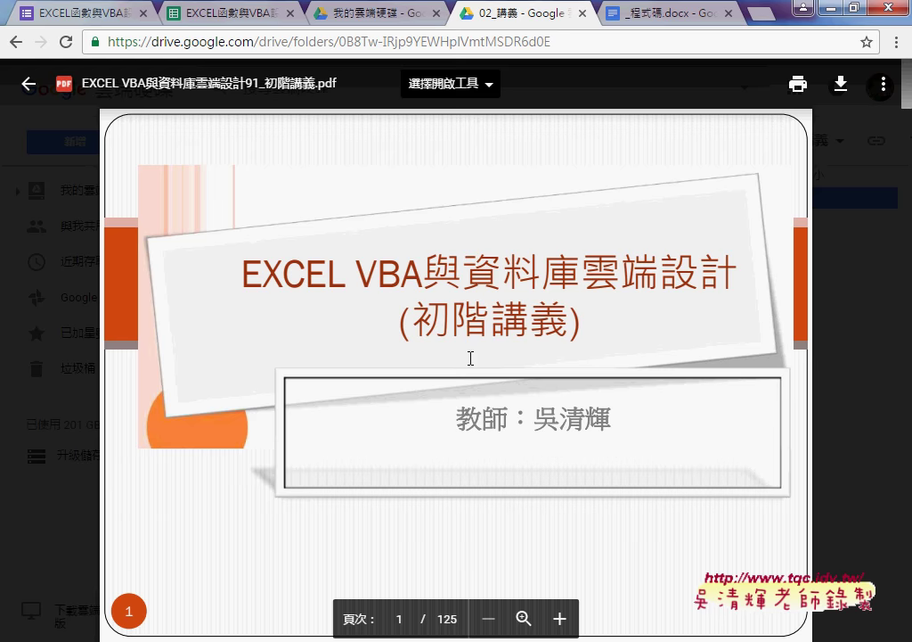
Scroll the handout preview down to page 16 showing the 06_文字綜合練習題解答(SUB) code
scroll(470, 358, "down", 5)
scroll(470, 358, "down", 5)
scroll(470, 358, "down", 5)
scroll(471, 358, "down", 5)
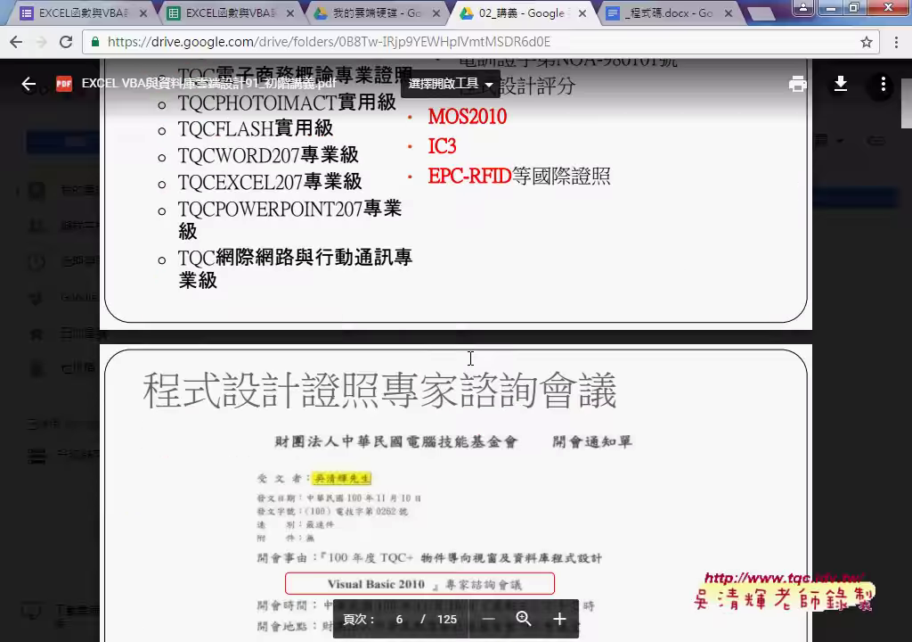
scroll(470, 358, "down", 5)
scroll(470, 359, "down", 5)
scroll(470, 358, "down", 5)
scroll(470, 358, "down", 5)
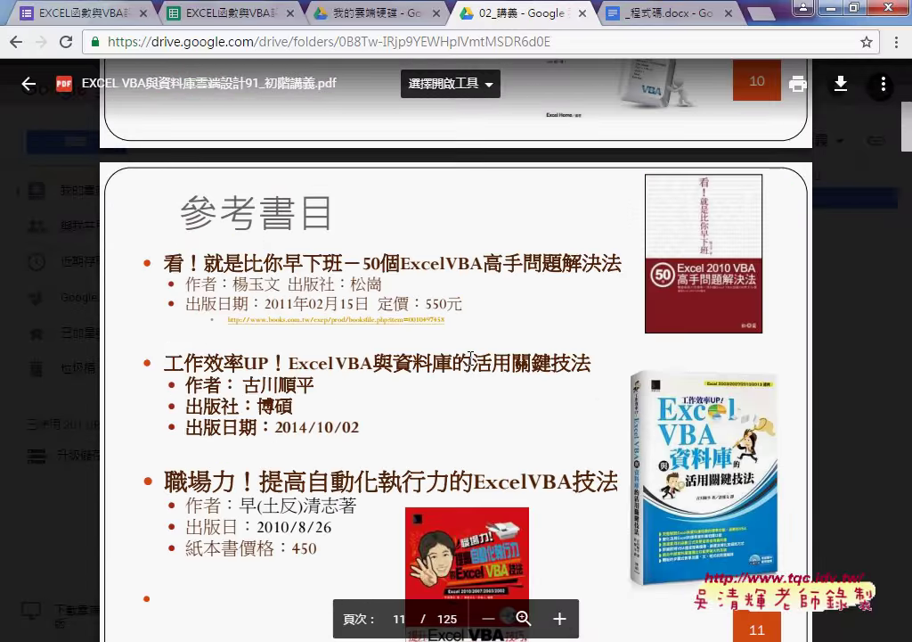
scroll(470, 358, "down", 5)
scroll(471, 358, "down", 5)
scroll(471, 358, "down", 5)
scroll(471, 358, "down", 4)
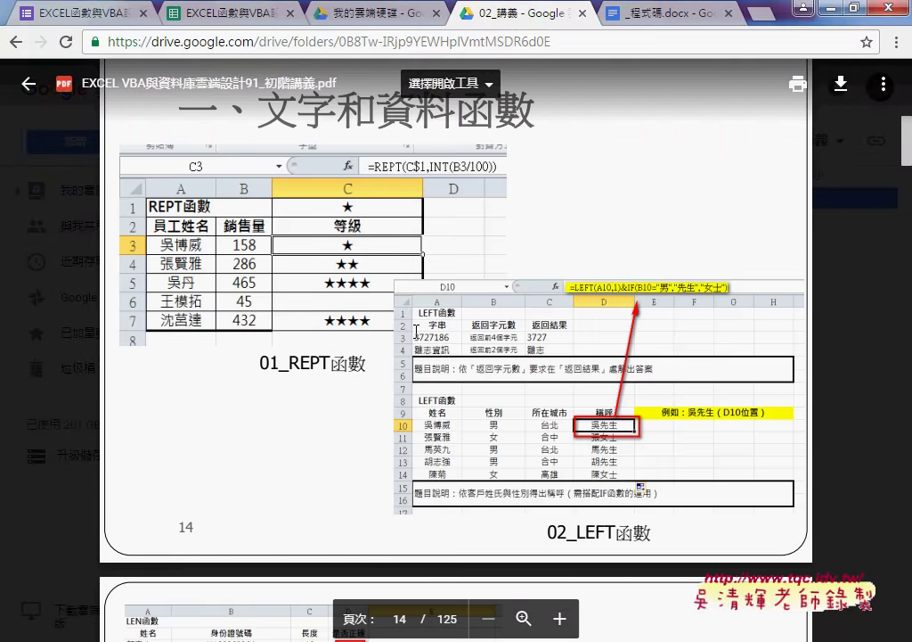
scroll(471, 358, "down", 5)
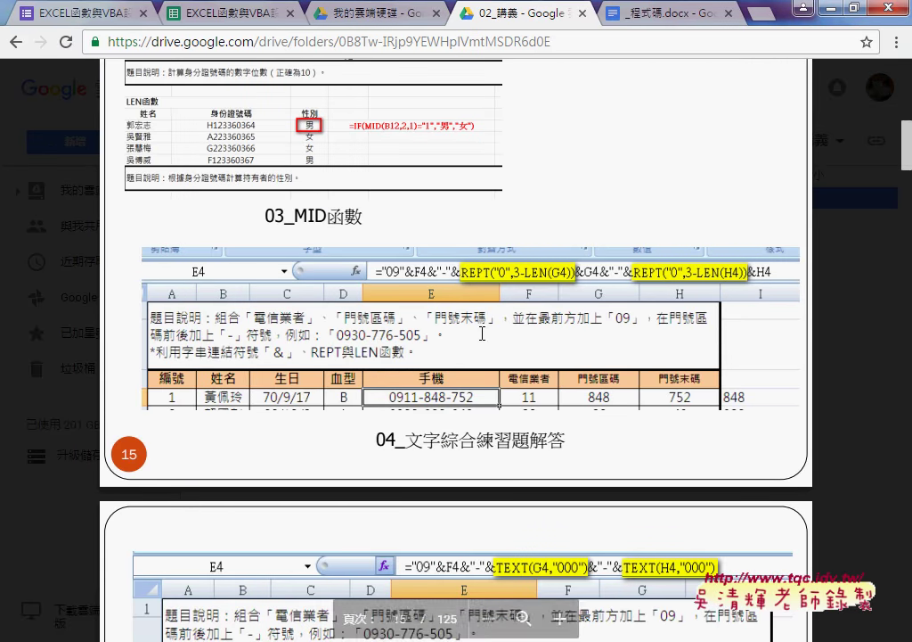
scroll(472, 276, "down", 2)
scroll(482, 332, "down", 5)
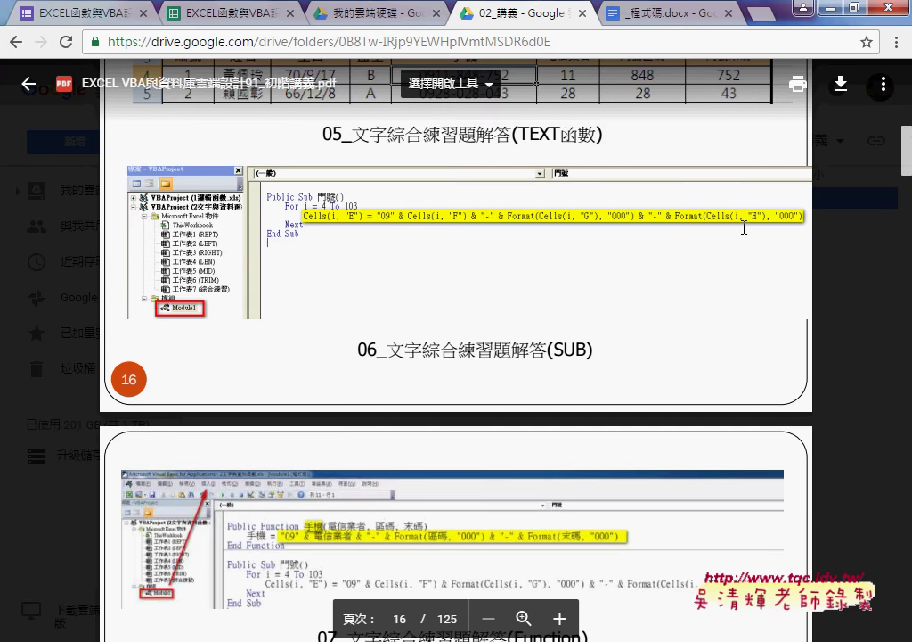
Close the PDF preview and go through _雲端白板畫面(2016) and 01_文字與資料函數 to open _程式碼.docx
left_click(24, 87)
left_click(17, 42)
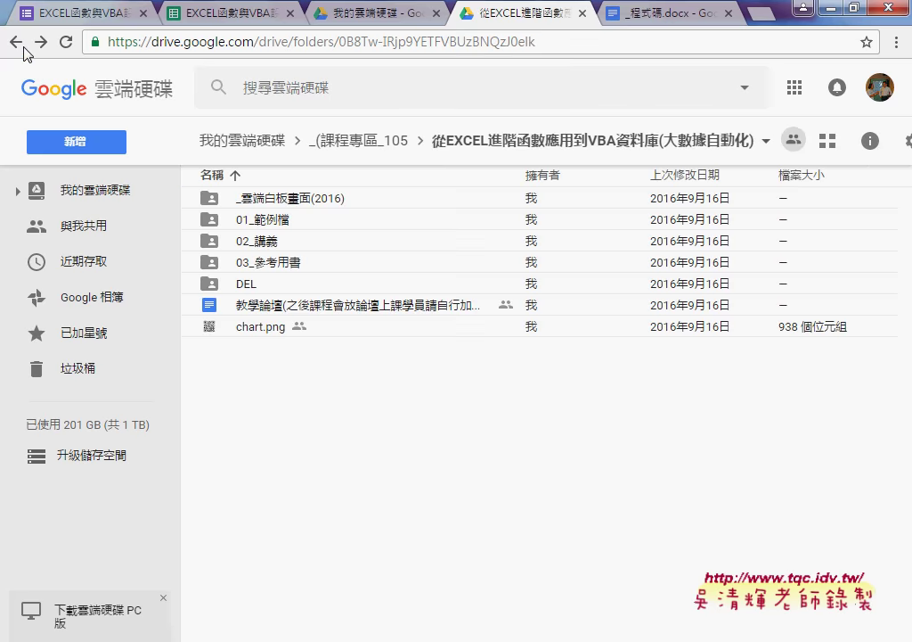
double_click(303, 198)
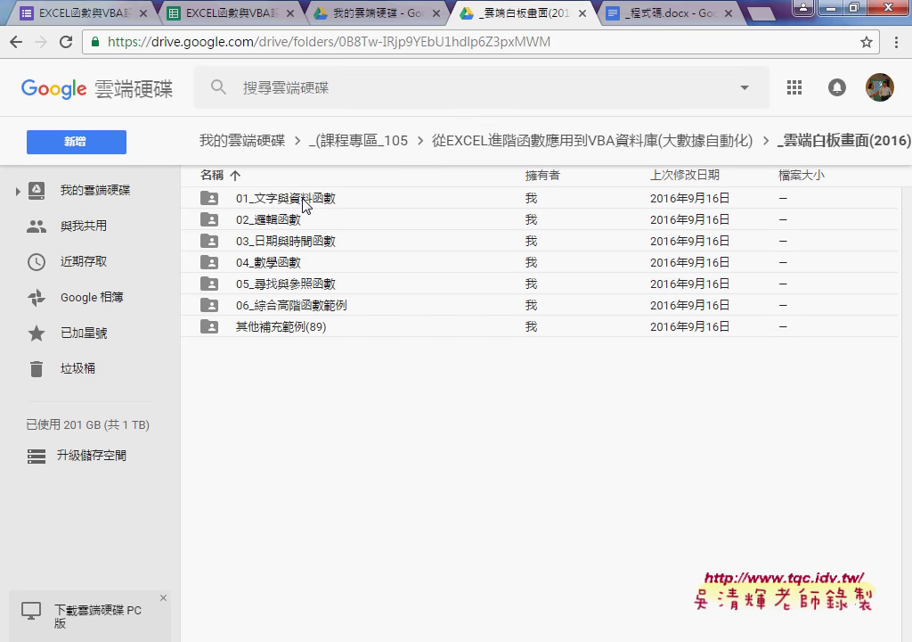
double_click(303, 198)
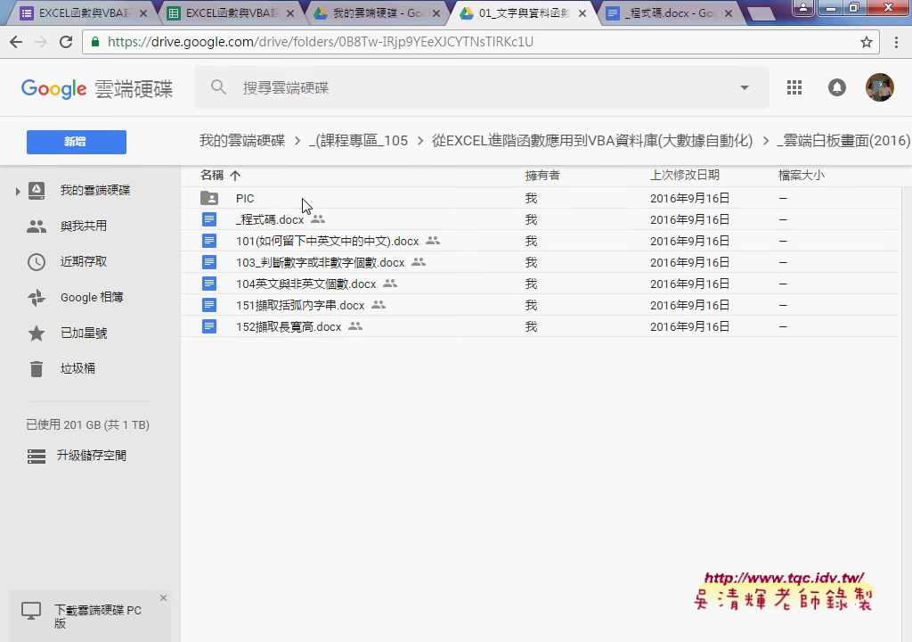
left_click(286, 226)
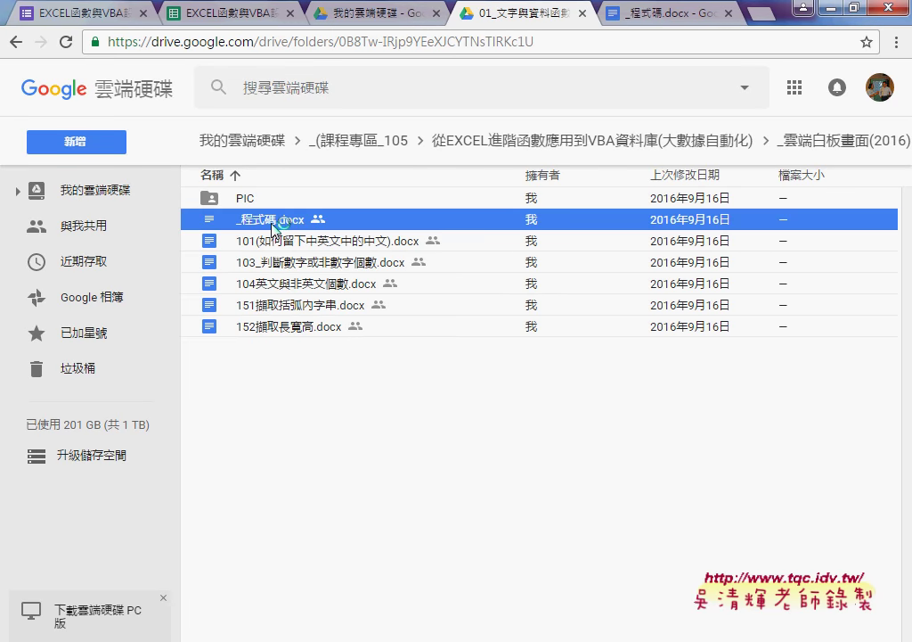
double_click(273, 229)
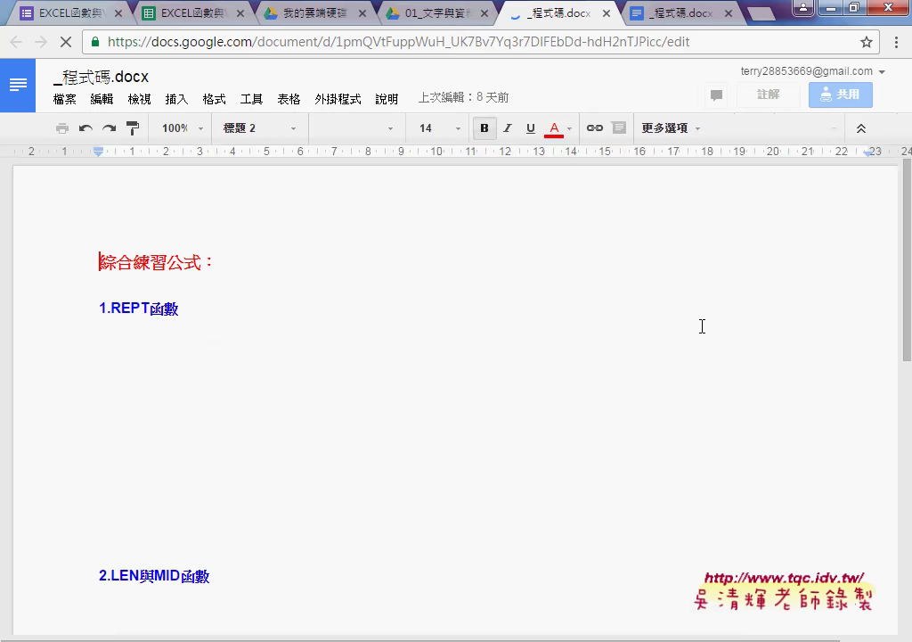
Scroll through the code notes and select the 4.綜合練習1 formula line
scroll(702, 326, "down", 2)
scroll(701, 322, "down", 3)
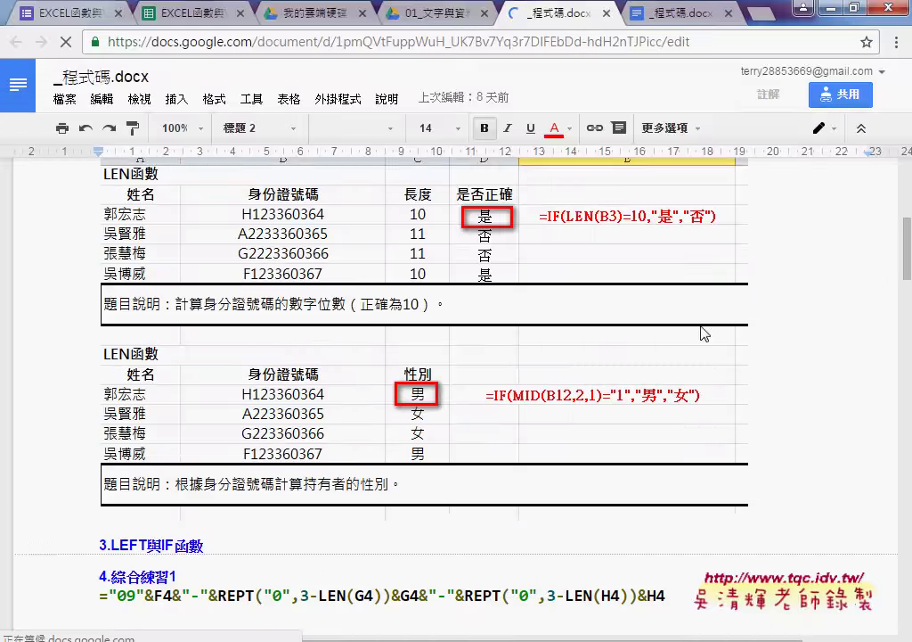
scroll(700, 326, "down", 2)
scroll(423, 310, "up", 3)
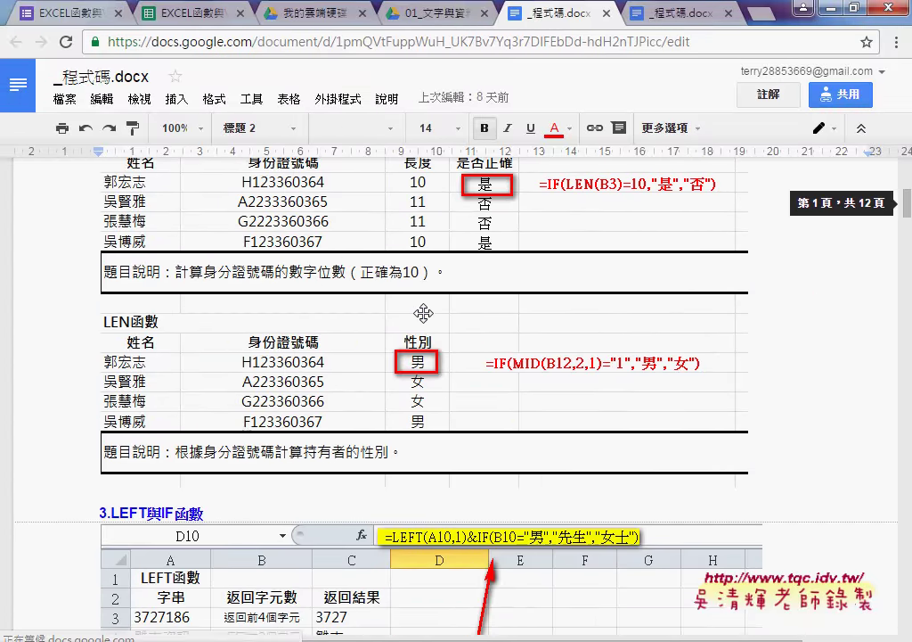
scroll(422, 312, "down", 1)
scroll(424, 312, "down", 4)
scroll(422, 312, "down", 2)
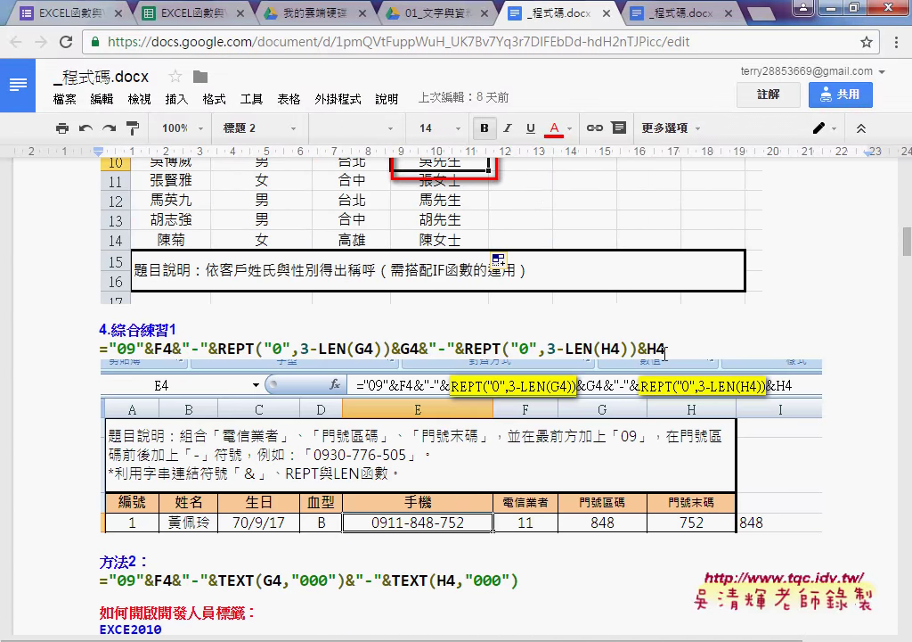
left_click_drag(510, 345, 100, 347)
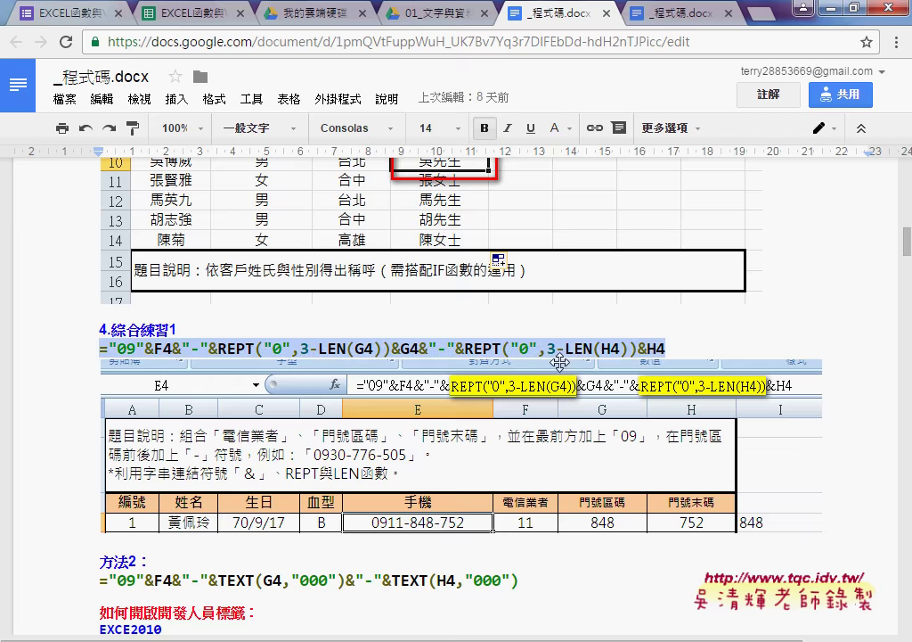
Scroll down to the VBA code and select the Public Sub 門號() … End Sub block
scroll(706, 359, "down", 2)
scroll(706, 359, "down", 4)
scroll(707, 359, "down", 3)
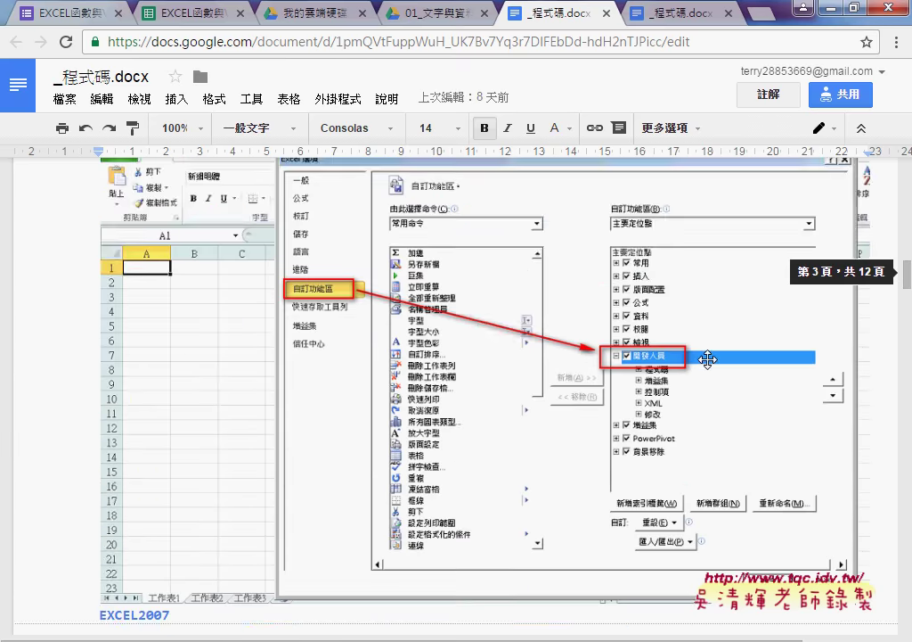
scroll(709, 360, "down", 3)
scroll(709, 360, "down", 5)
scroll(708, 360, "down", 2)
scroll(708, 360, "down", 3)
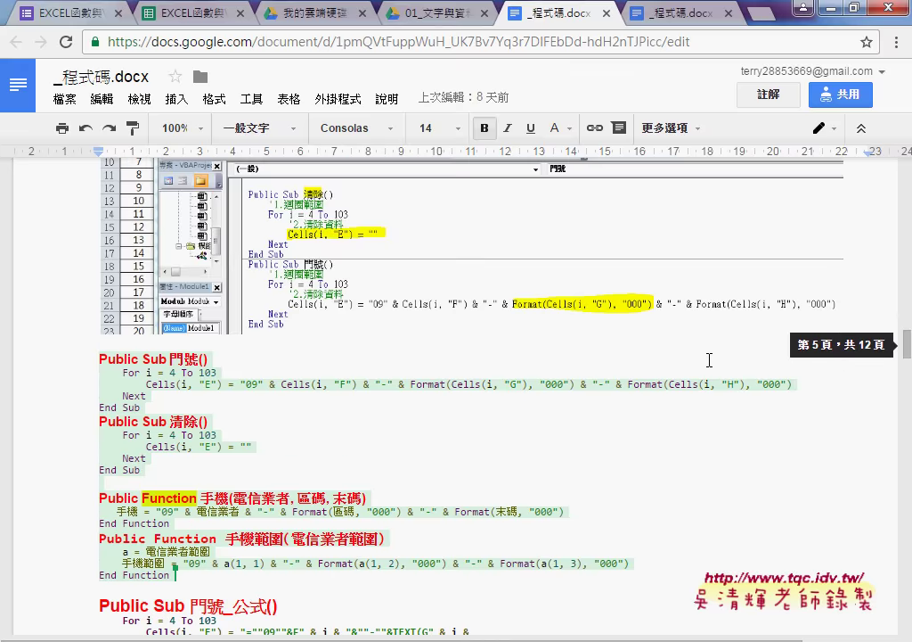
left_click(338, 419)
left_click_drag(100, 414, 89, 355)
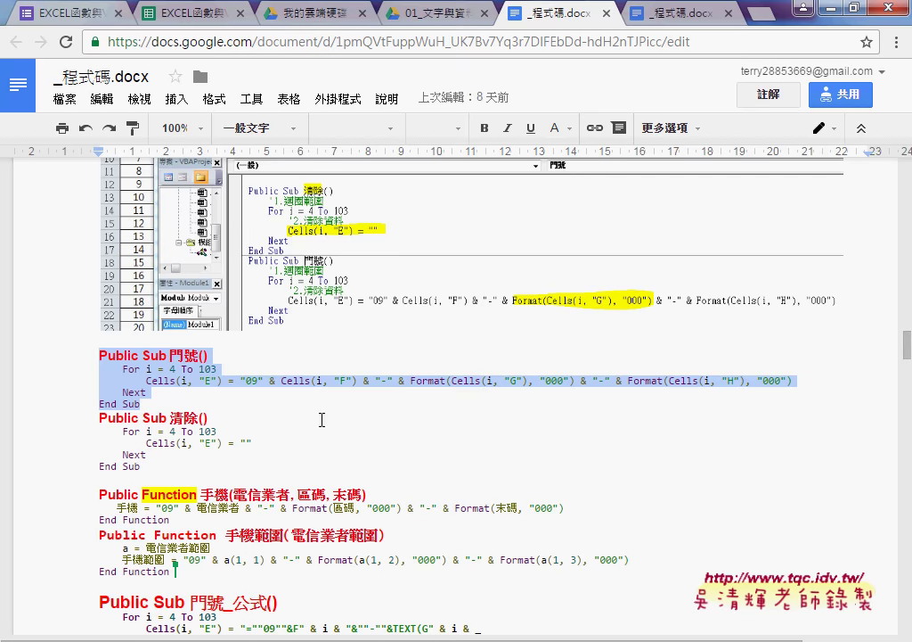
Close the duplicate _程式碼.docx tab and go up to the course folder, browsing 01_範例檔 and 02_講義
key("ctrl+w")
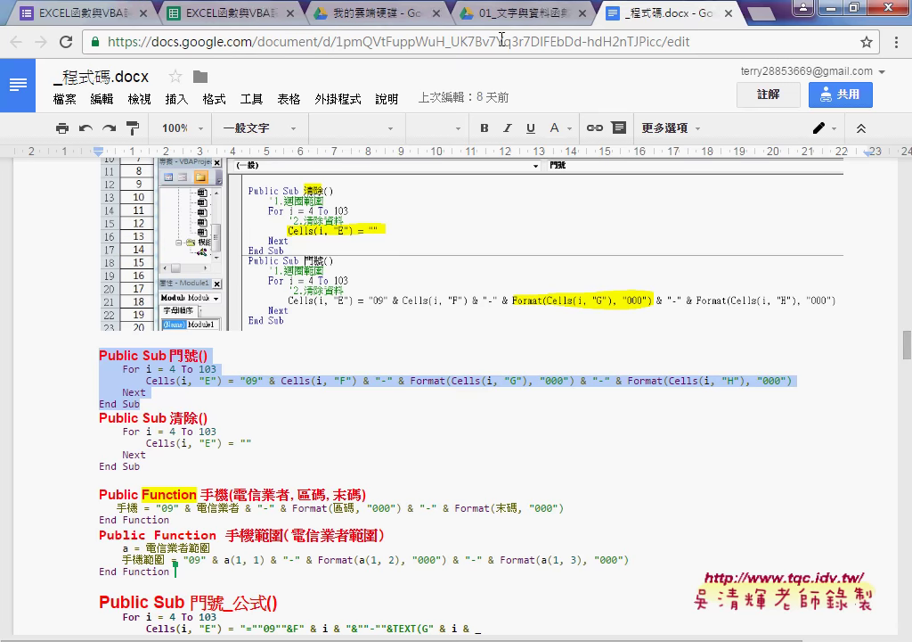
left_click(502, 22)
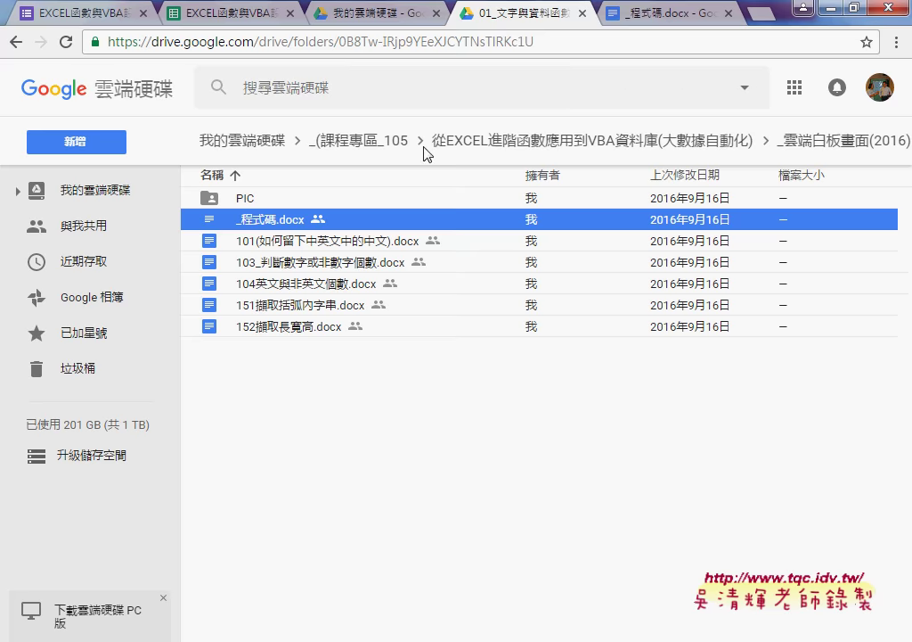
left_click(472, 152)
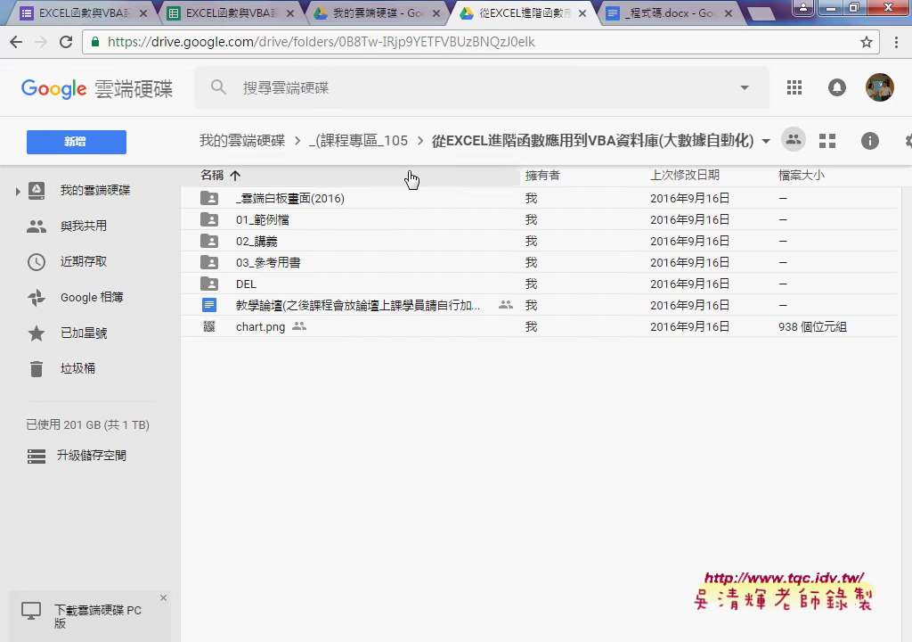
left_click(270, 231)
left_click(272, 243)
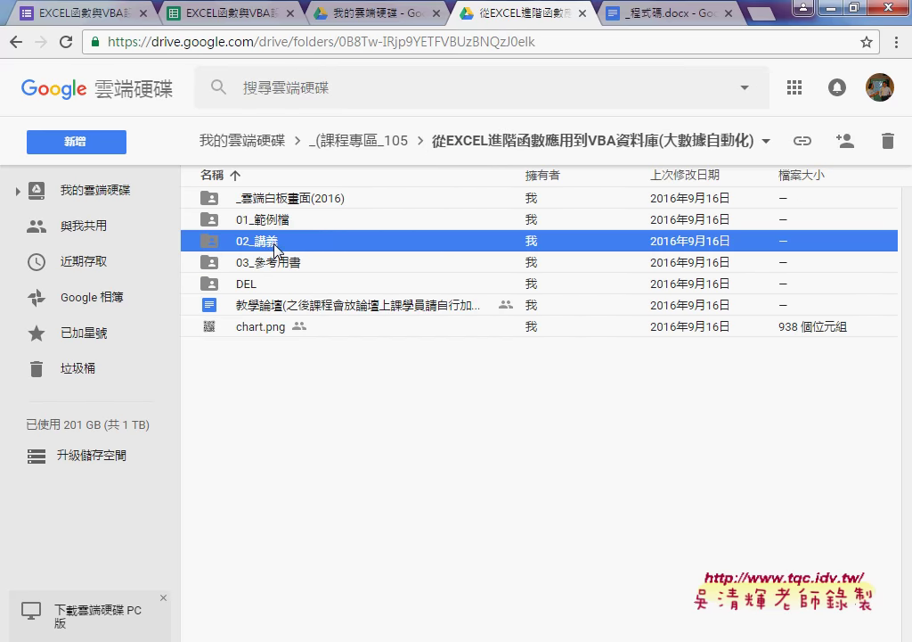
Open _雲端白板畫面(2016) > 01_文字與資料函數 and select _程式碼.docx and the five exercise documents
double_click(249, 198)
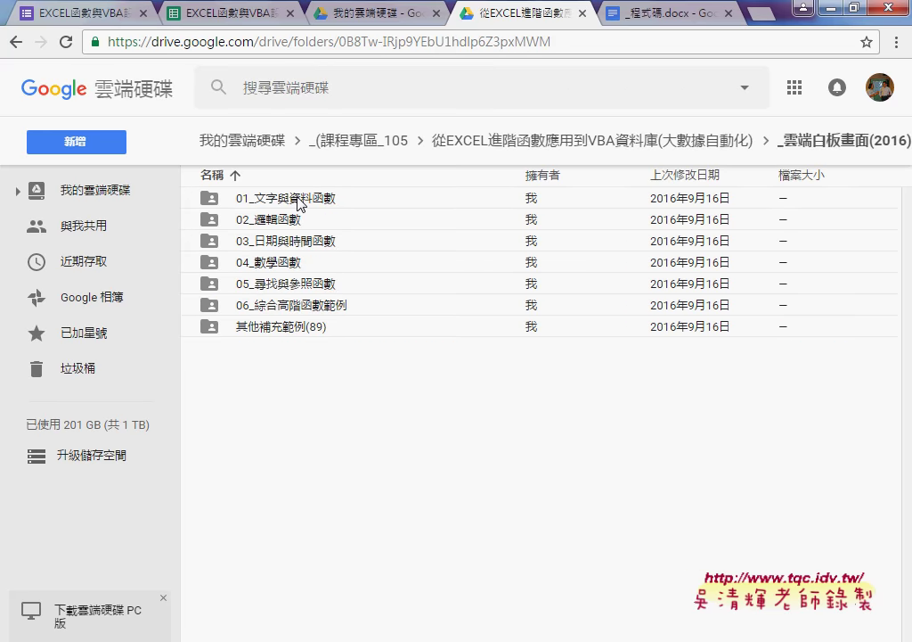
double_click(292, 203)
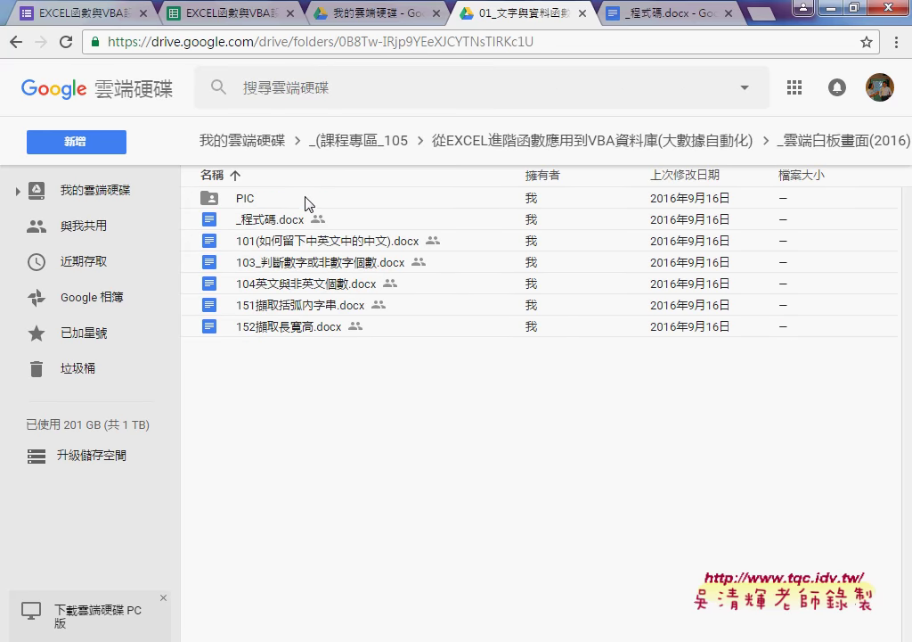
left_click(294, 221)
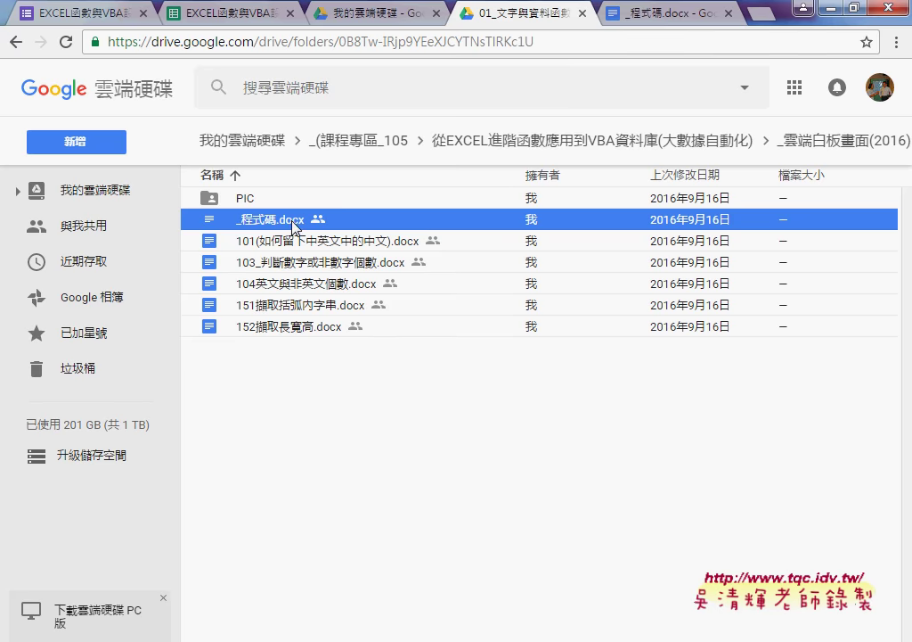
left_click_drag(307, 352, 328, 252)
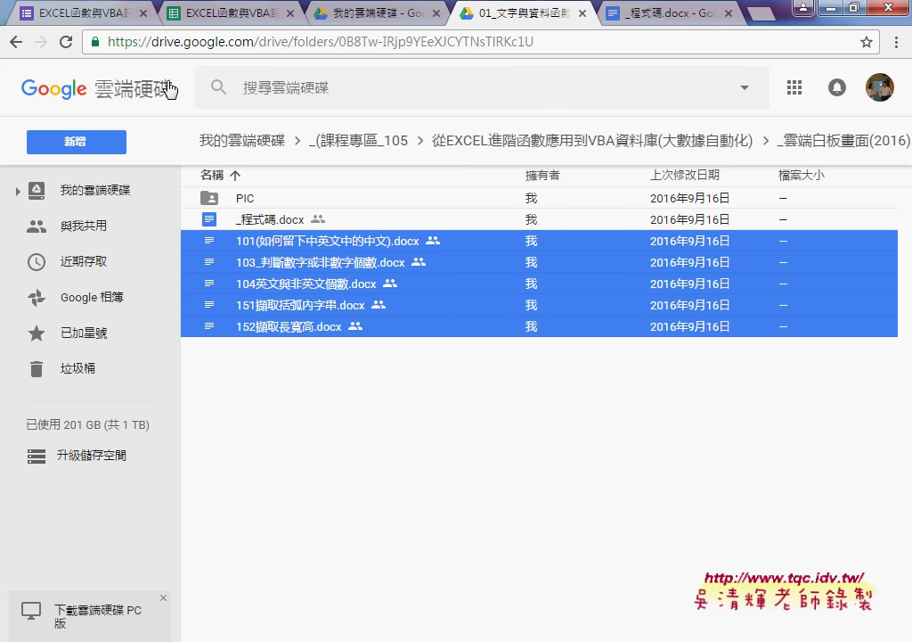
Open 其他補充範例(89), look over its four folders, and open 01_入門 to select its sixteen examples
left_click(20, 43)
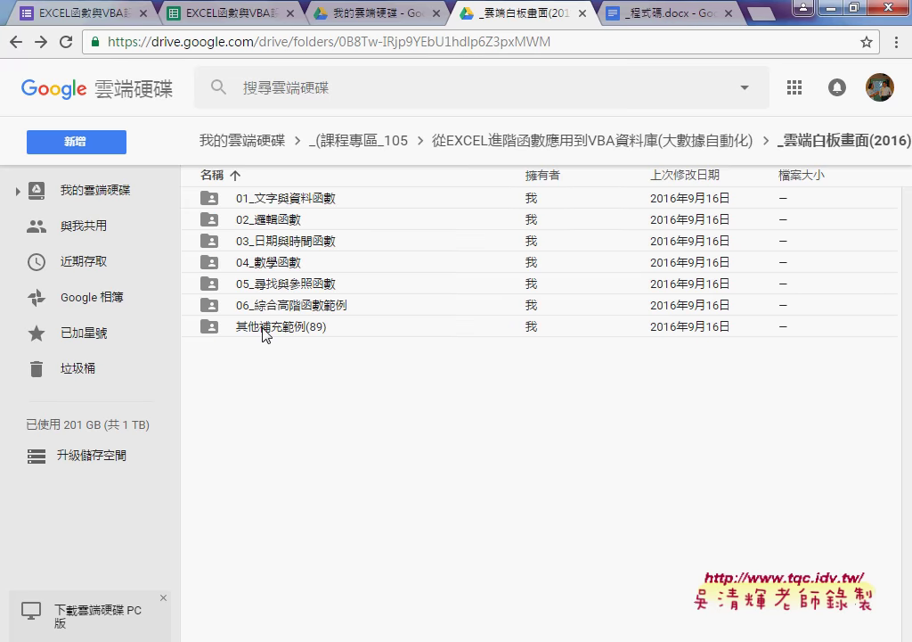
double_click(295, 327)
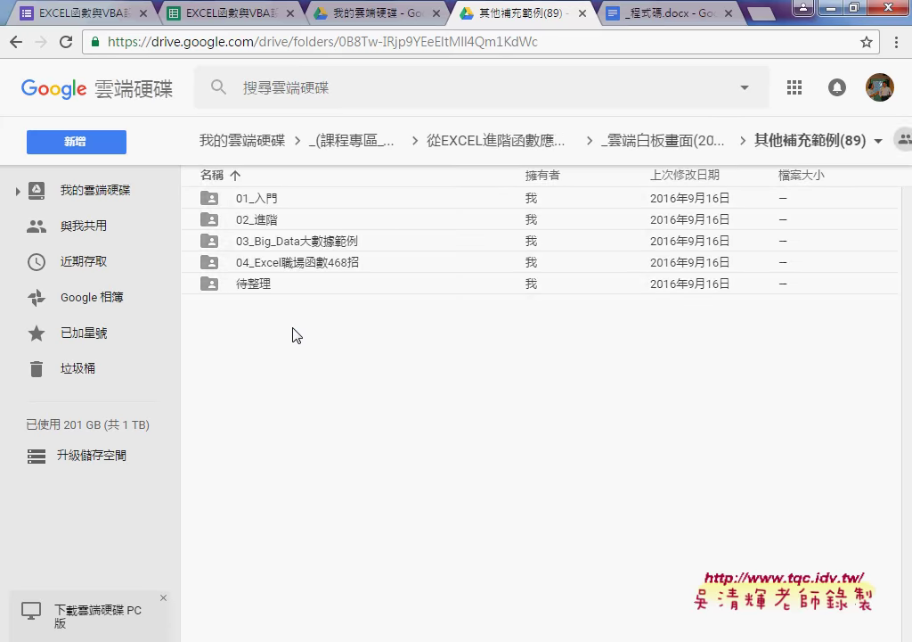
left_click(264, 198)
left_click(269, 221)
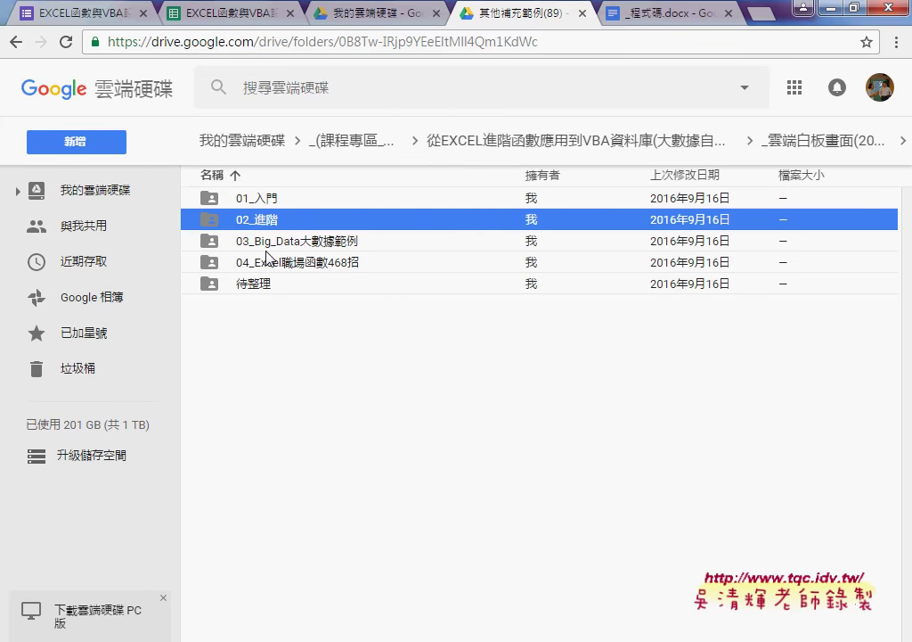
left_click(266, 248)
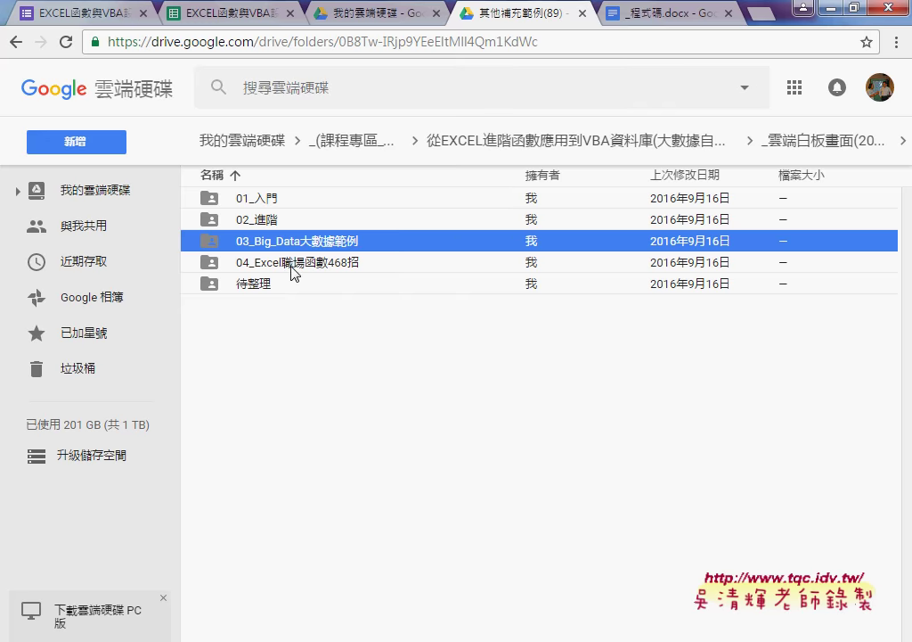
left_click(337, 264)
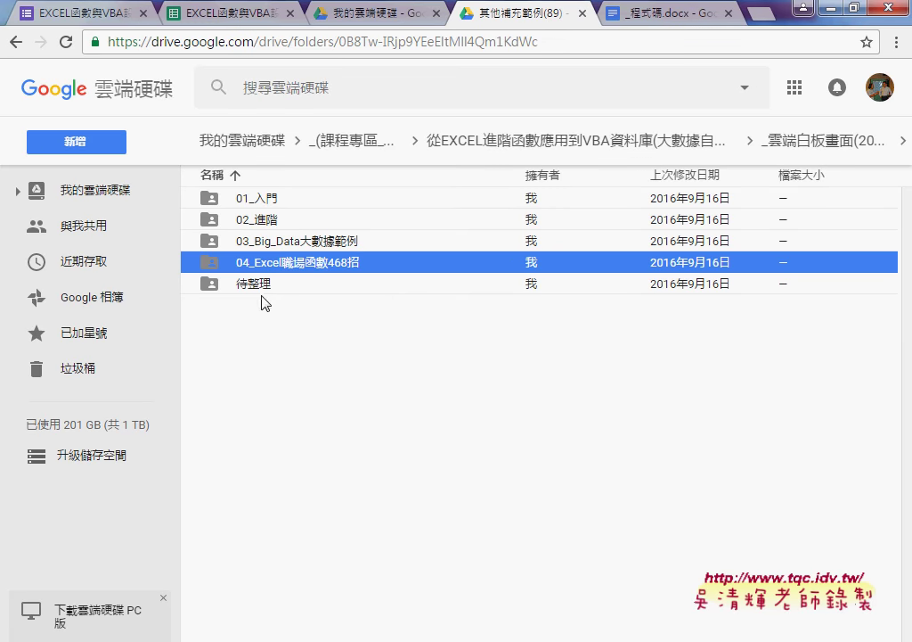
double_click(239, 203)
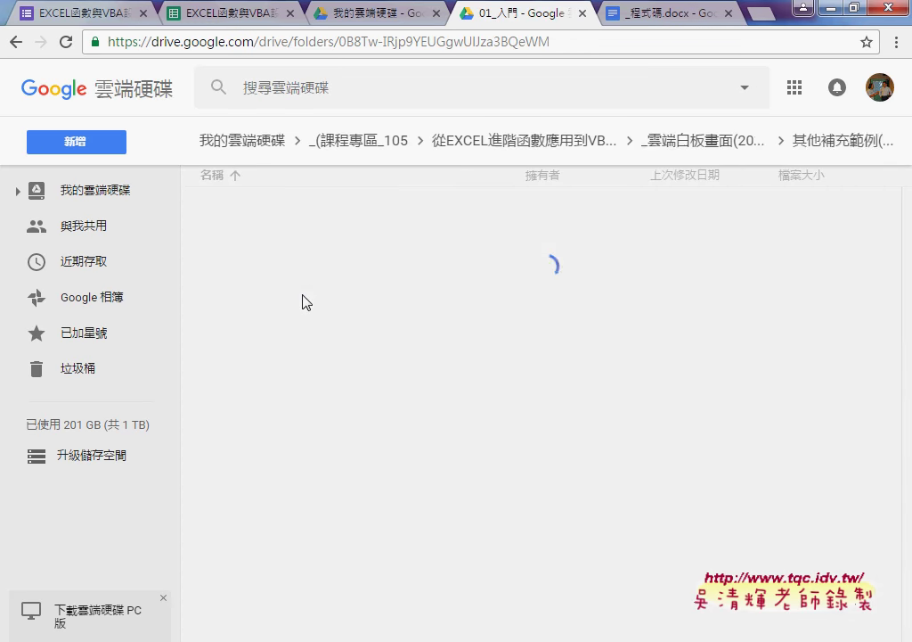
left_click_drag(278, 485, 226, 144)
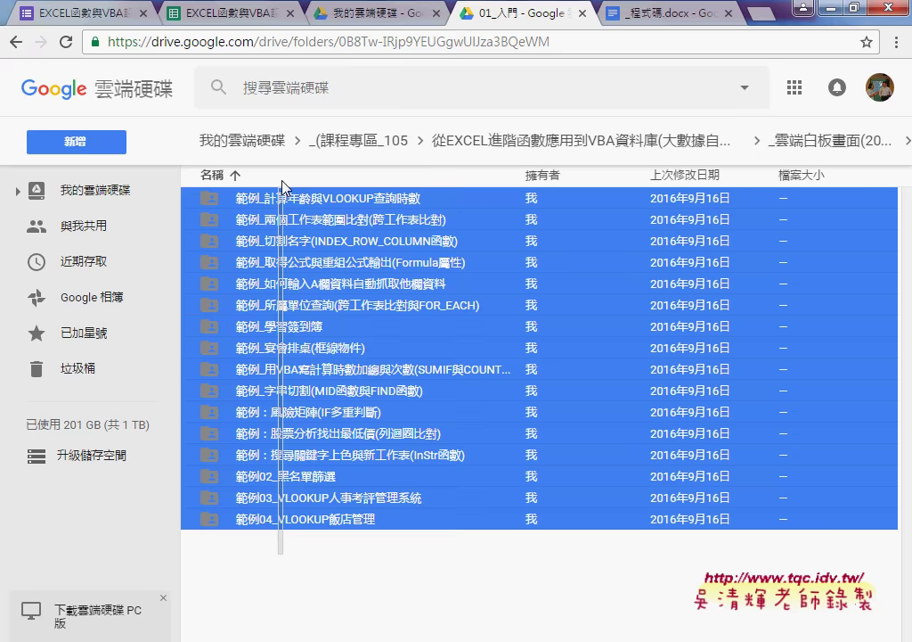
Open the 02_進階 folder and then its _下載網路資料相關 subfolder
left_click(16, 42)
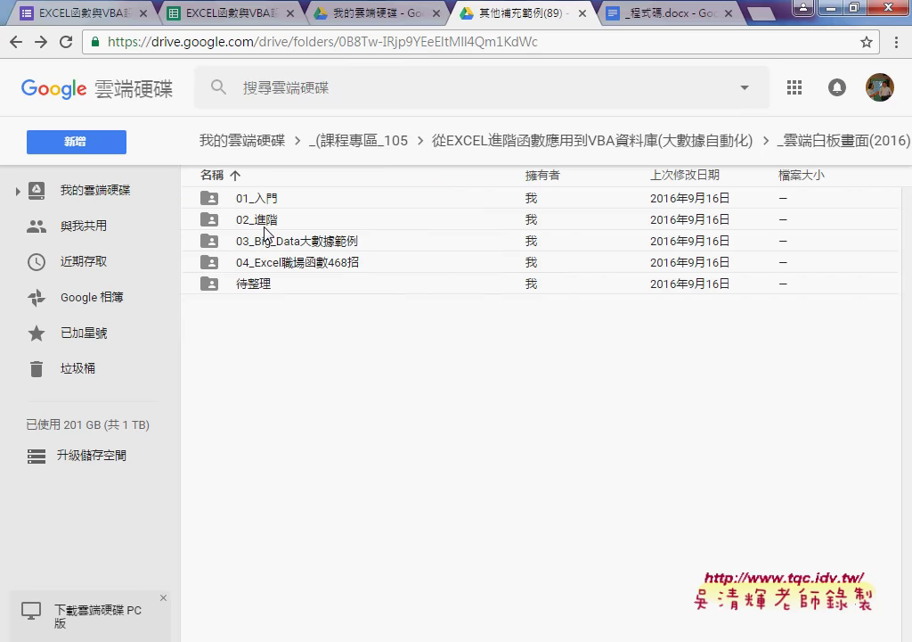
double_click(227, 219)
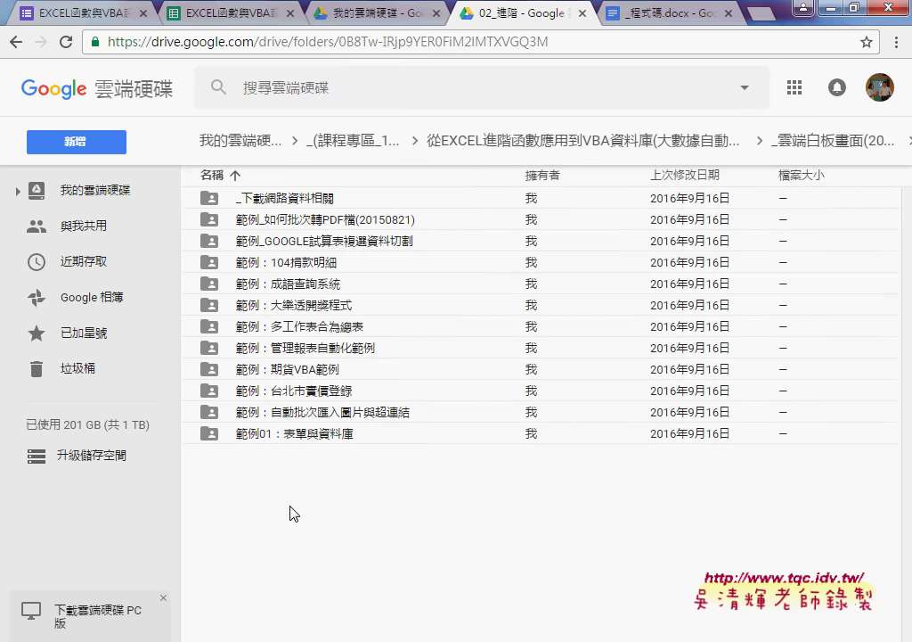
mouse_move(289, 507)
left_mouse_down()
mouse_move(306, 230)
mouse_move(268, 194)
left_mouse_up()
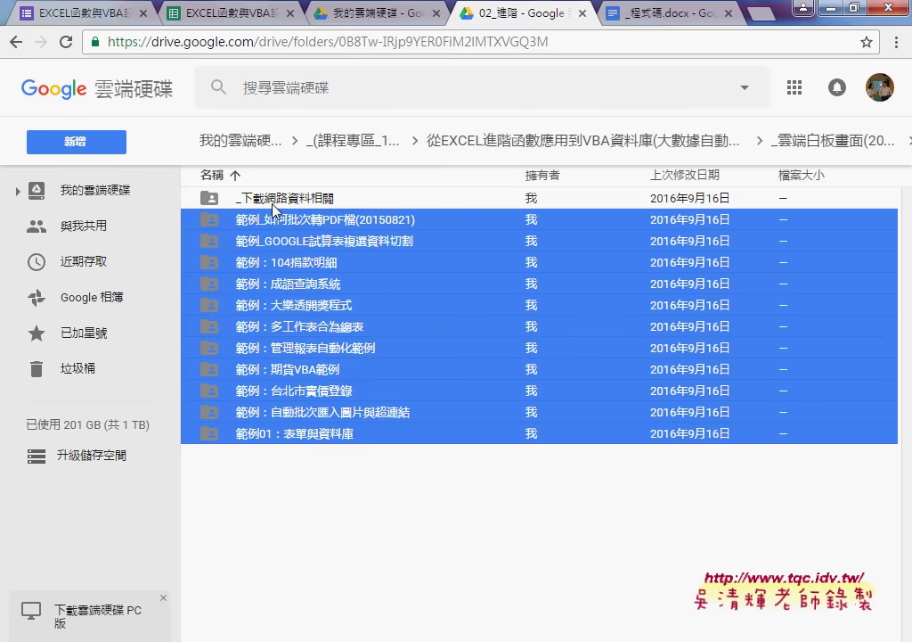
left_click(273, 204)
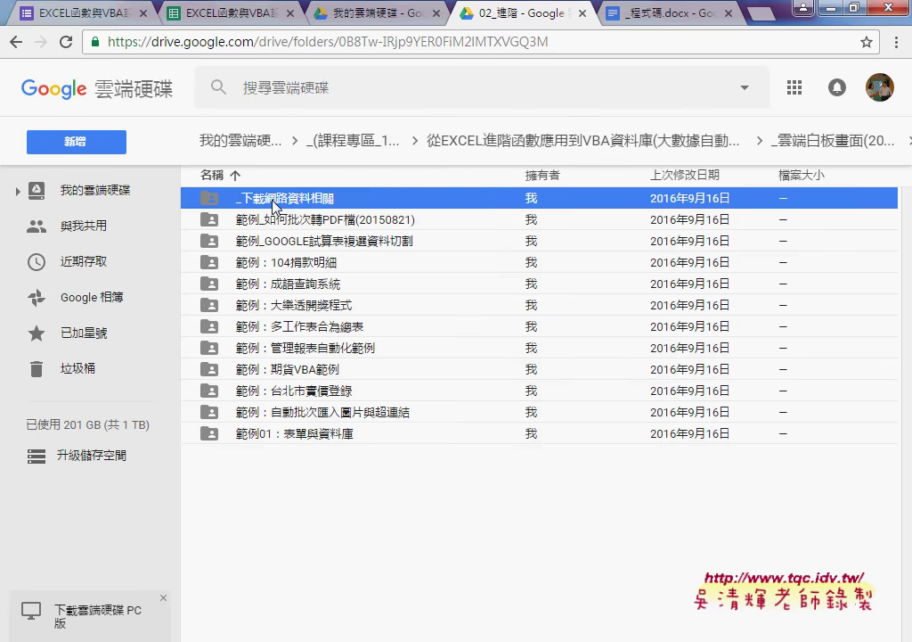
double_click(273, 201)
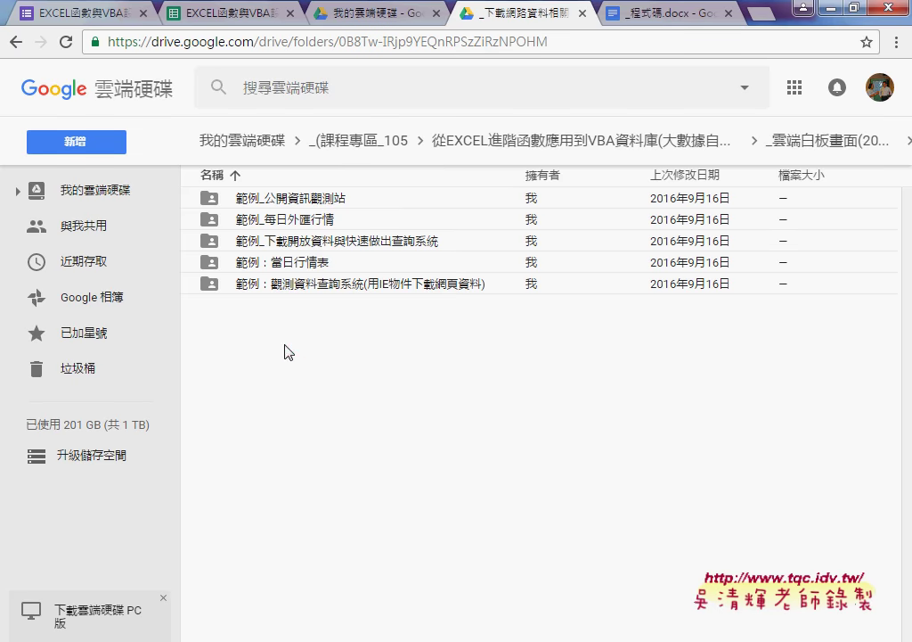
Navigate back up to _雲端白板畫面(2016) and select the 01_文字與資料函數 folder
left_click(11, 45)
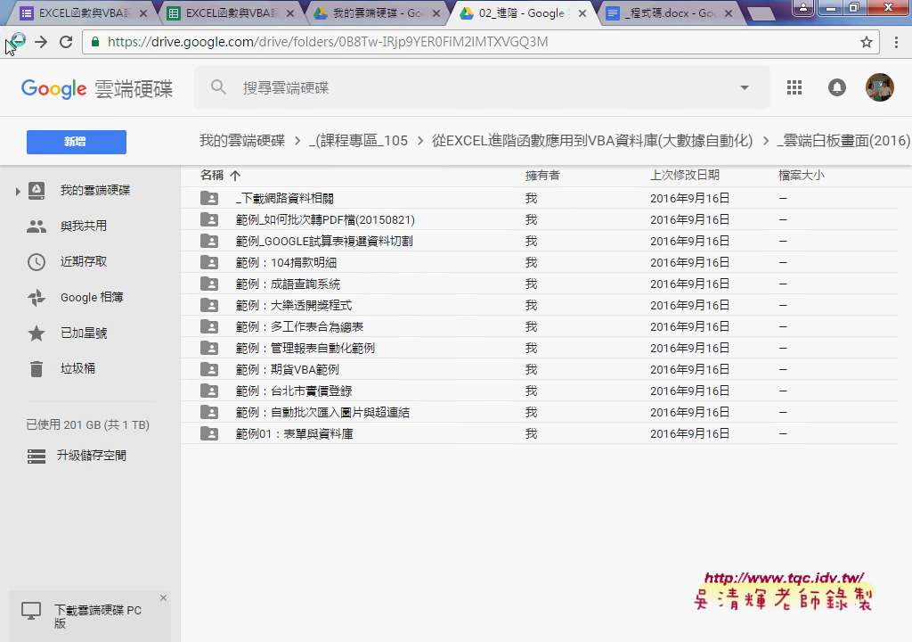
left_click(10, 45)
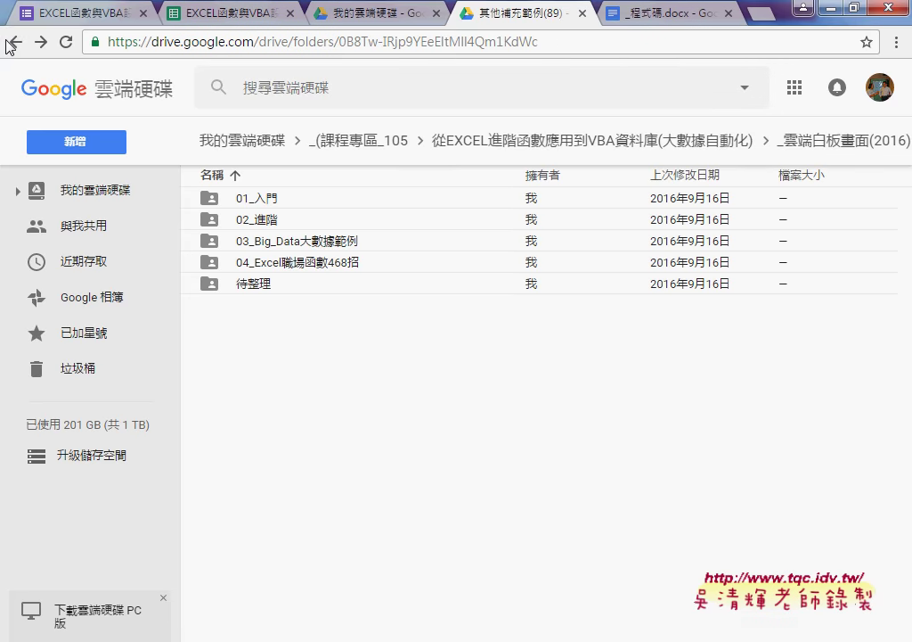
left_click(14, 42)
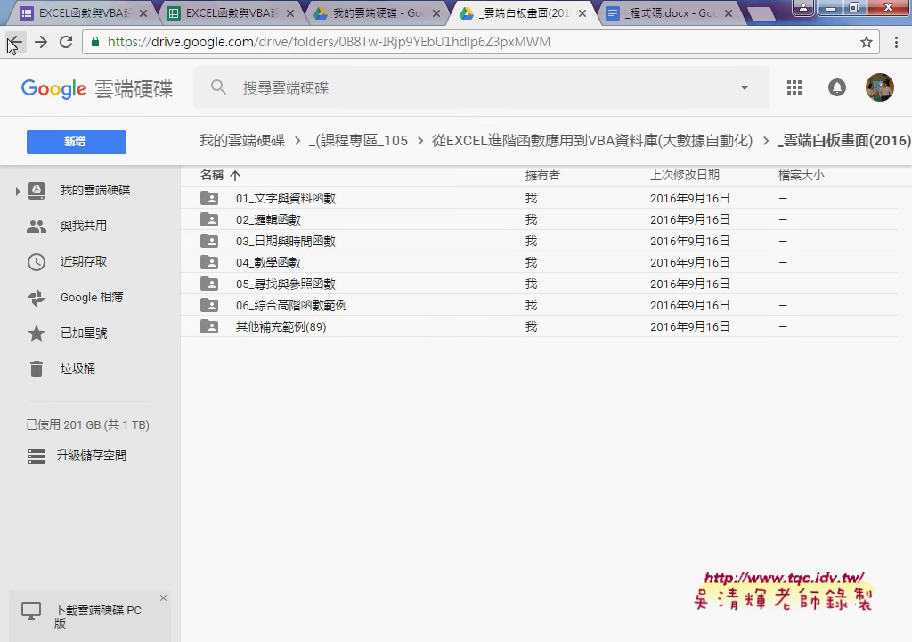
left_click(14, 42)
left_click(13, 43)
left_click(12, 43)
left_click(298, 203)
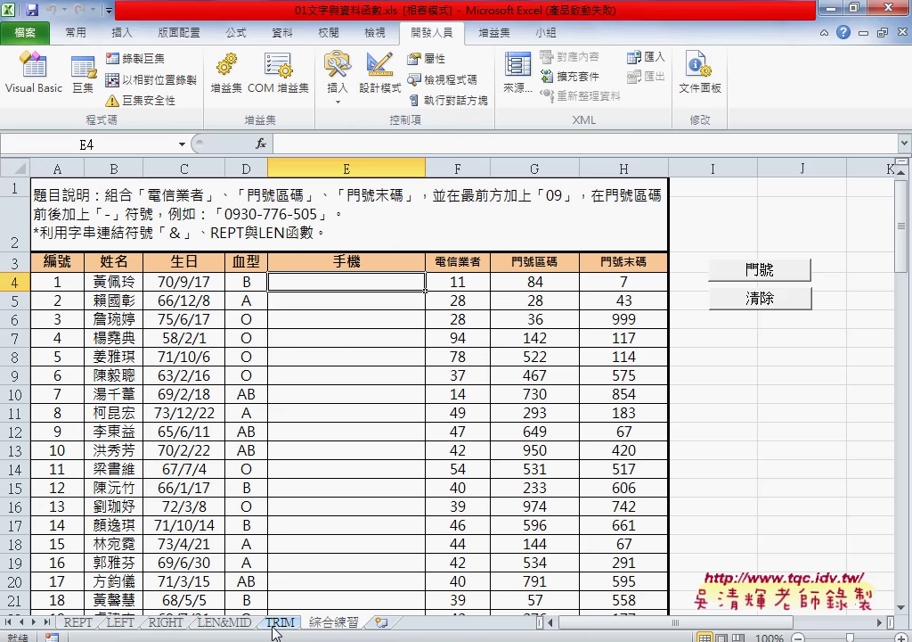
Switch to the REPT sheet and select the column B sales figures, starting with 158
left_click(83, 622)
left_click(254, 196)
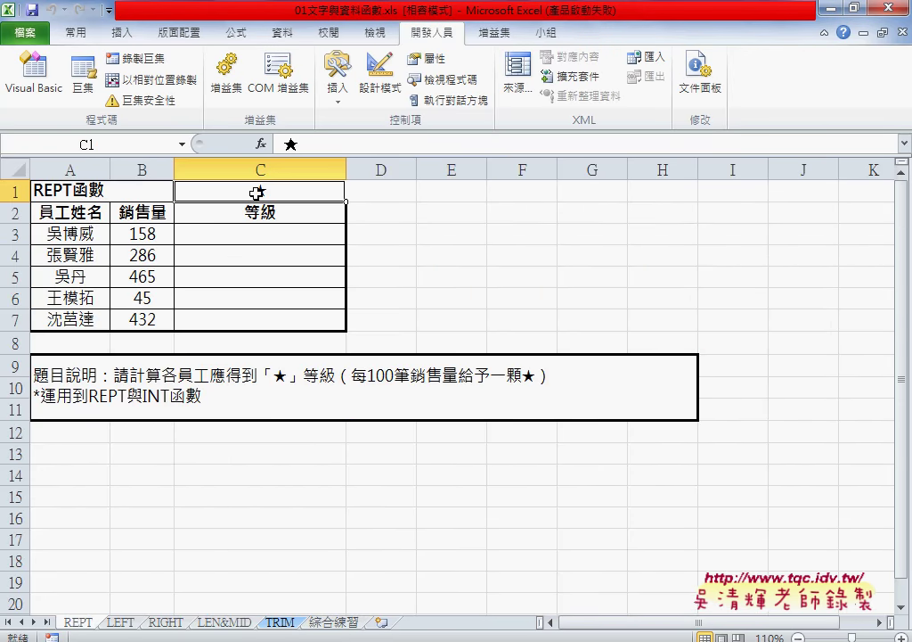
left_click(132, 235)
left_click(236, 240)
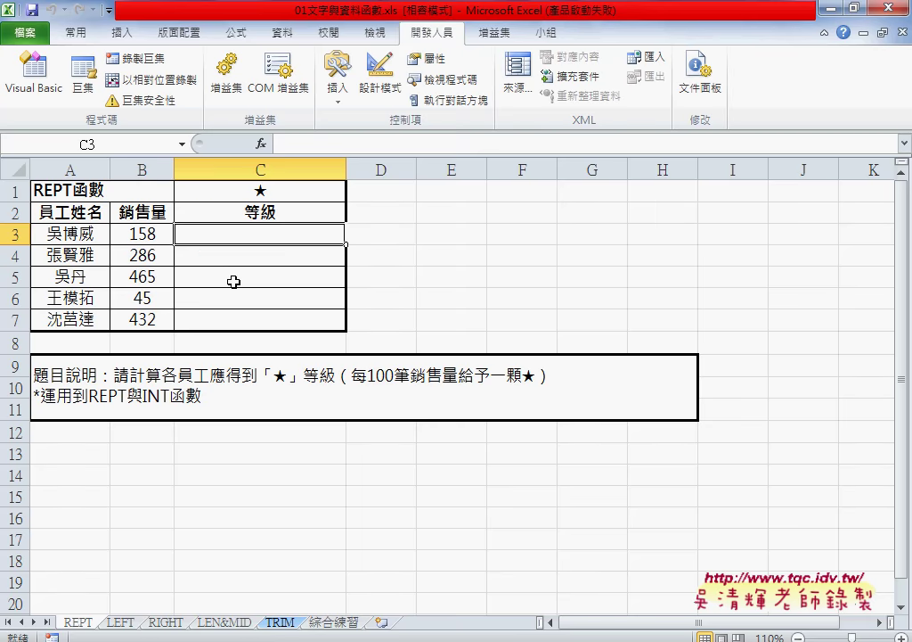
left_click_drag(127, 233, 139, 318)
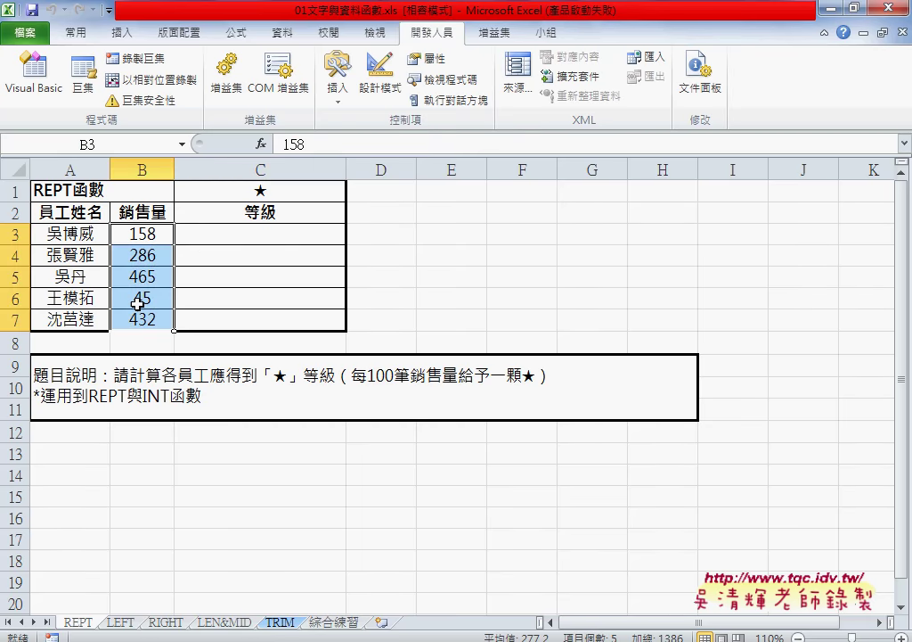
left_click(138, 234)
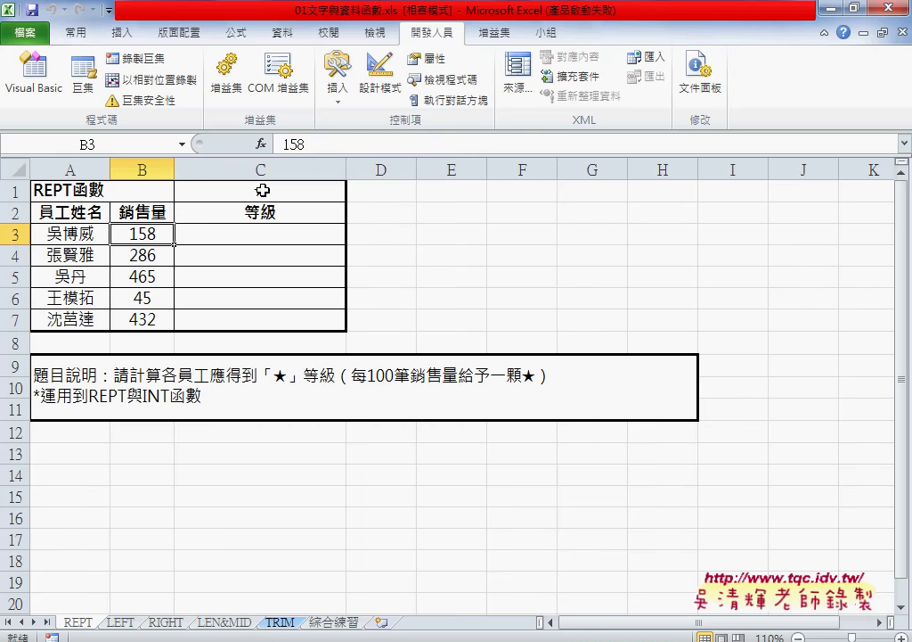
Copy the ★ from C1 into C3, then enter ★★ in C4
left_click(263, 190)
double_click(260, 190)
key("ctrl+c")
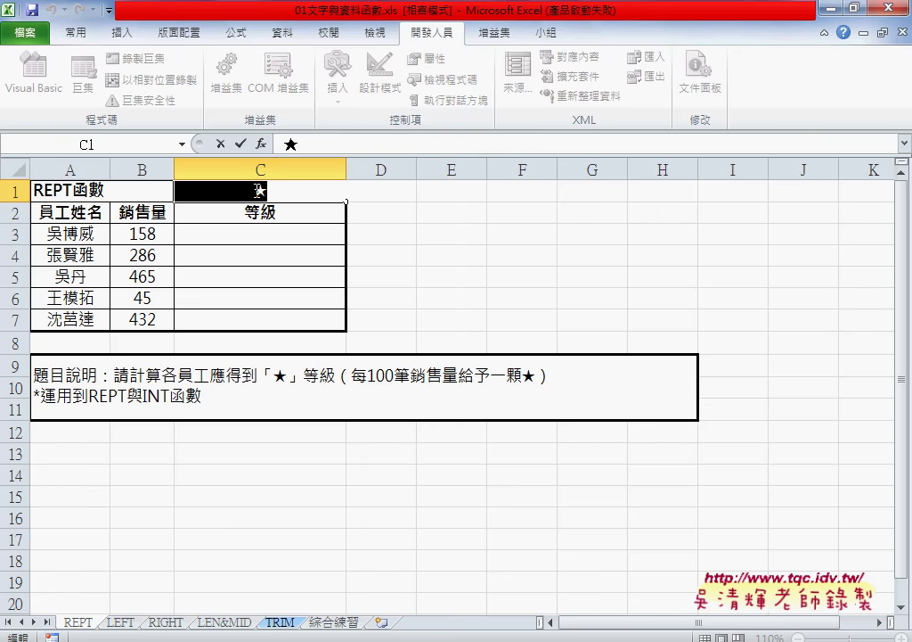
double_click(294, 235)
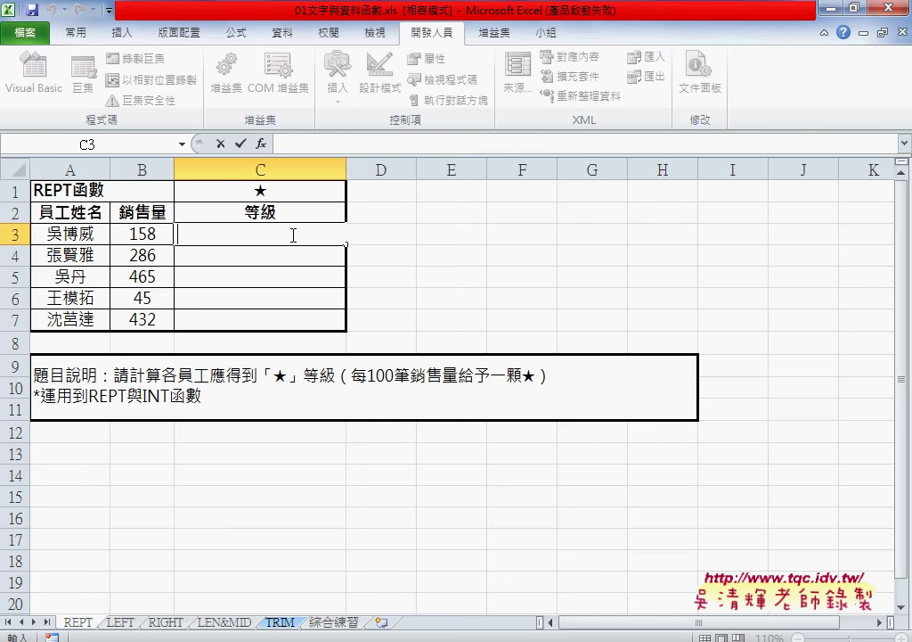
key("ctrl+v")
left_click(278, 257)
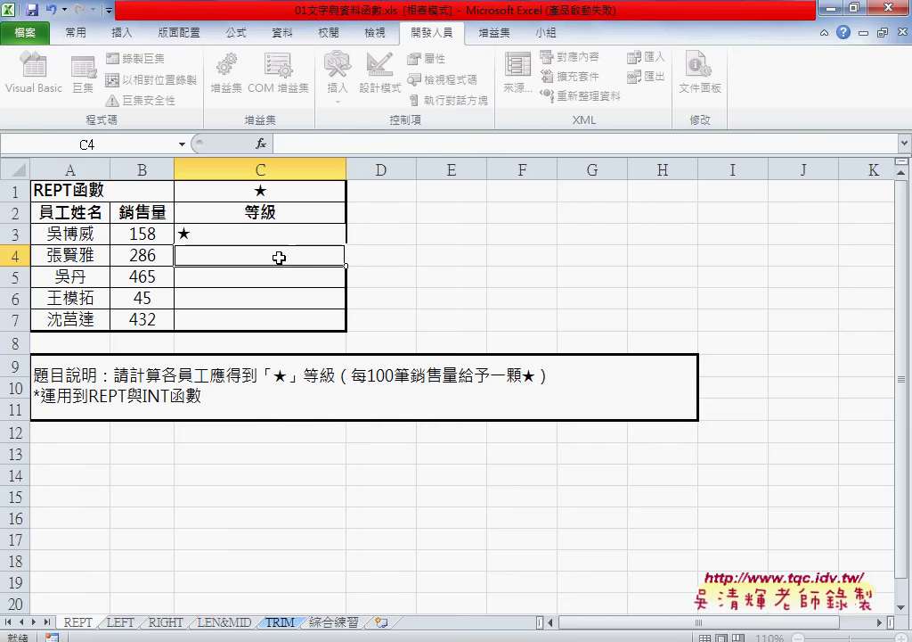
double_click(279, 258)
key("ctrl+v")
key("ctrl+v")
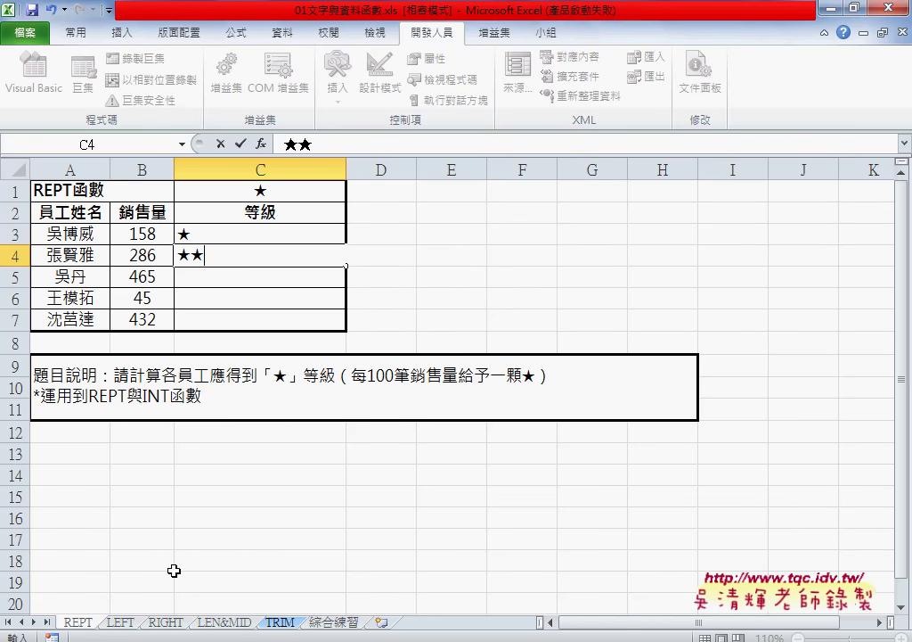
Look over the LEFT exercise string 3727186 in A3, then the RIGHT exercise sheet
left_click(123, 623)
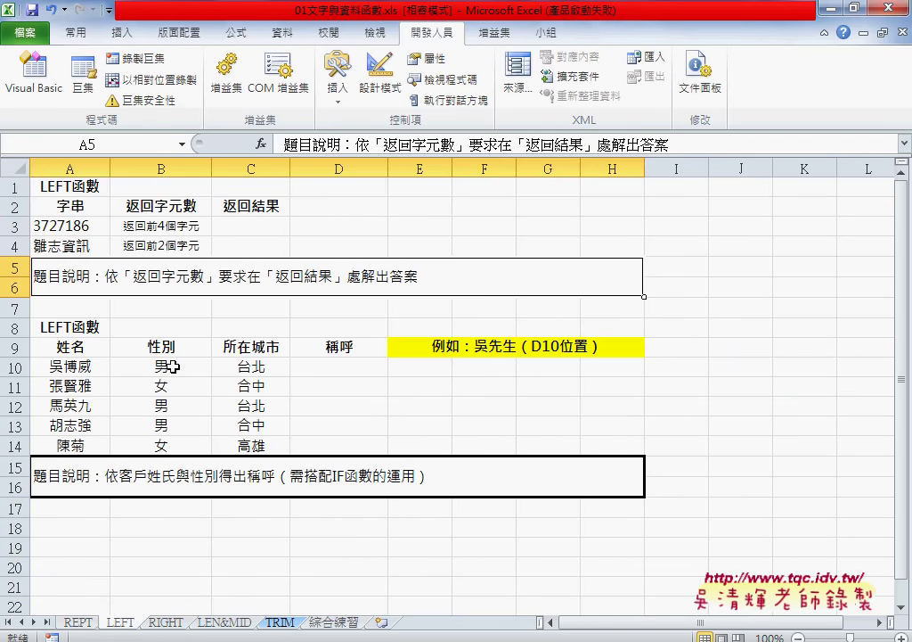
left_click(98, 227)
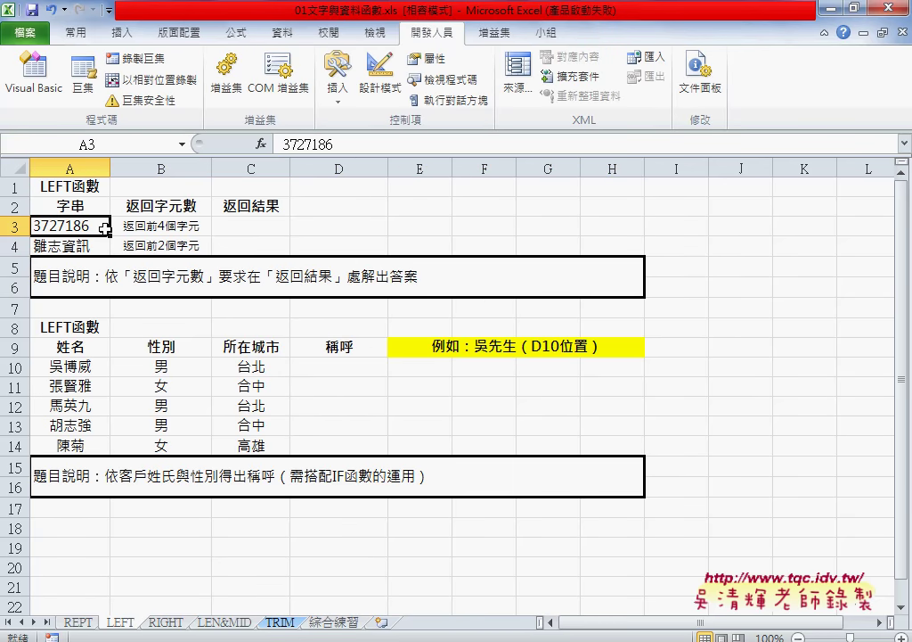
left_click(166, 623)
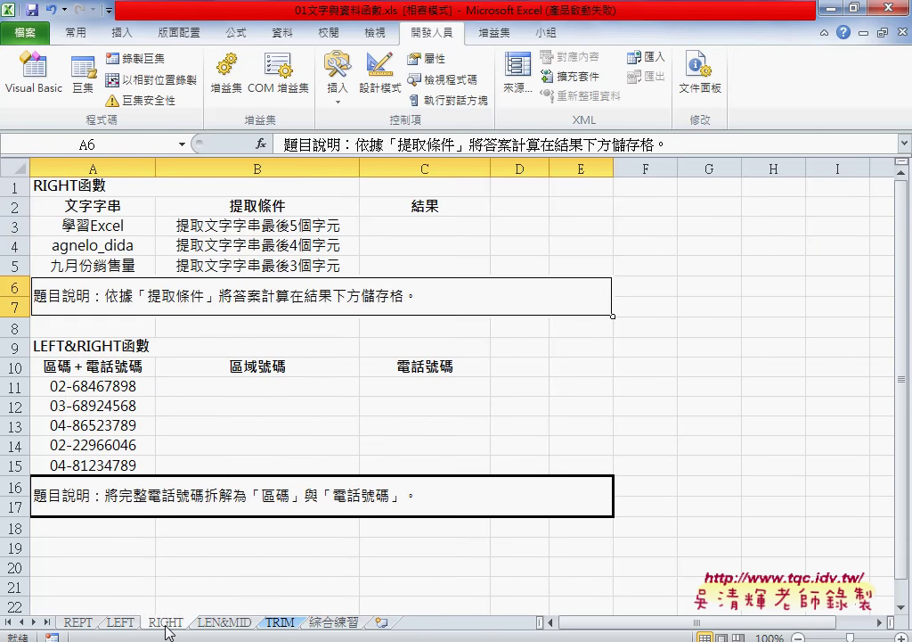
Review the LEN&MID ID numbers in B3:B6 and B12:B15 and the 性別 answer cell C12
left_click(230, 628)
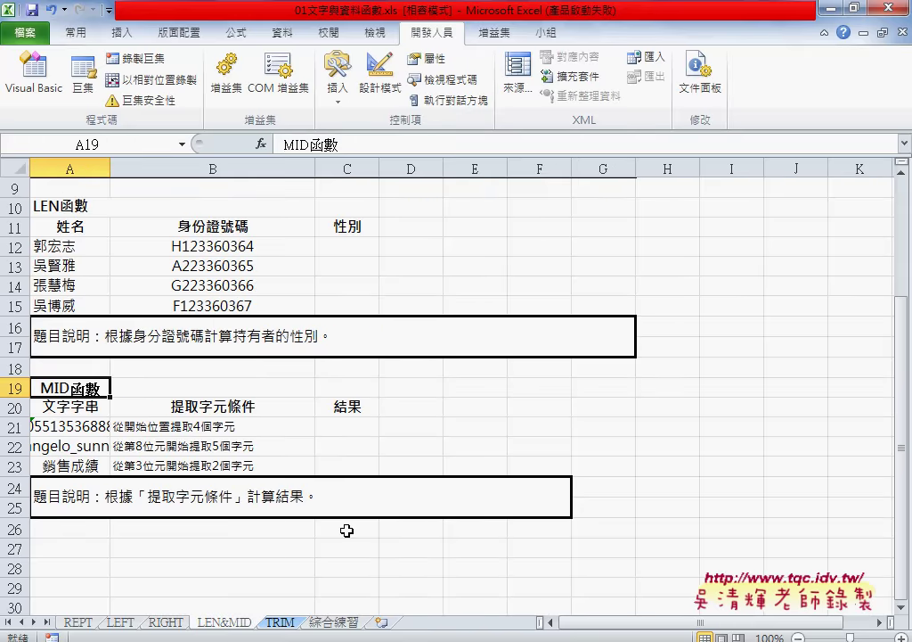
scroll(349, 529, "up", 3)
left_click(218, 224)
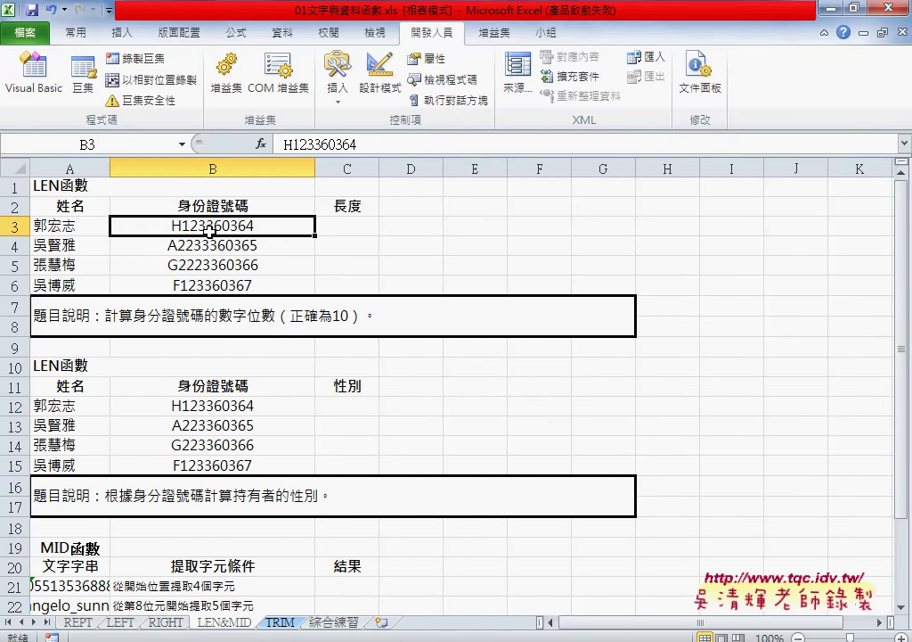
left_click_drag(218, 224, 218, 285)
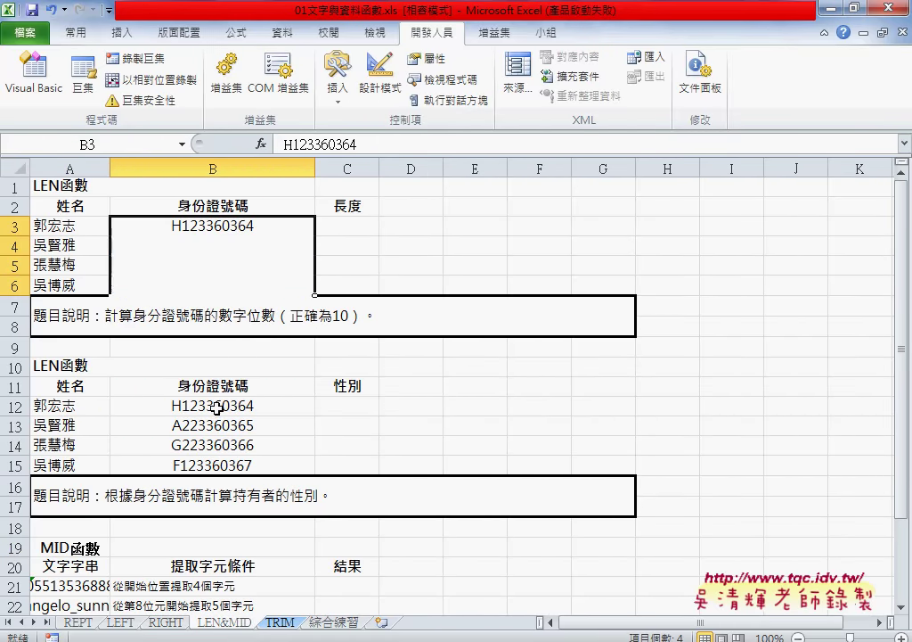
left_click_drag(211, 405, 210, 463)
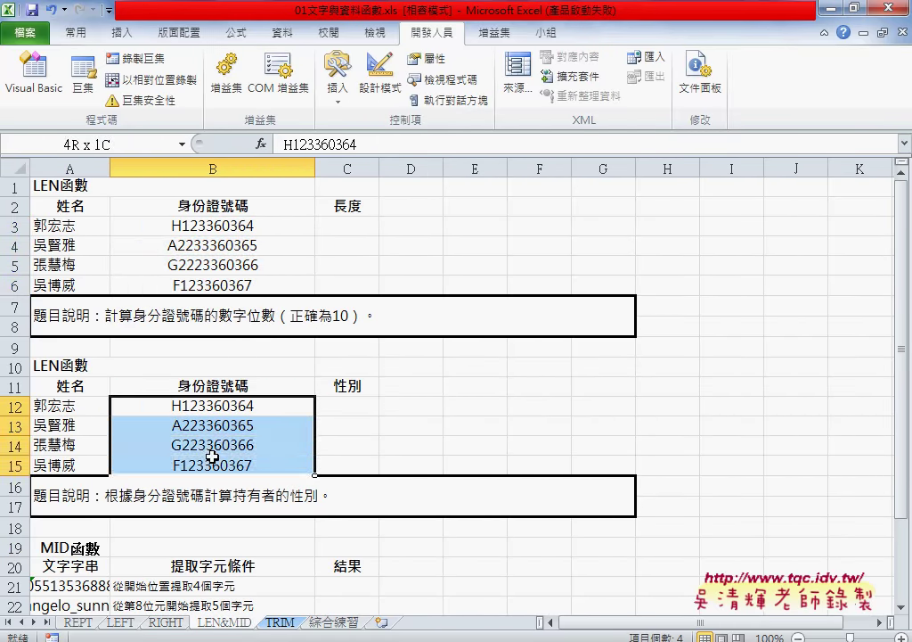
left_click(341, 405)
scroll(332, 404, "down", 2)
scroll(302, 405, "down", 1)
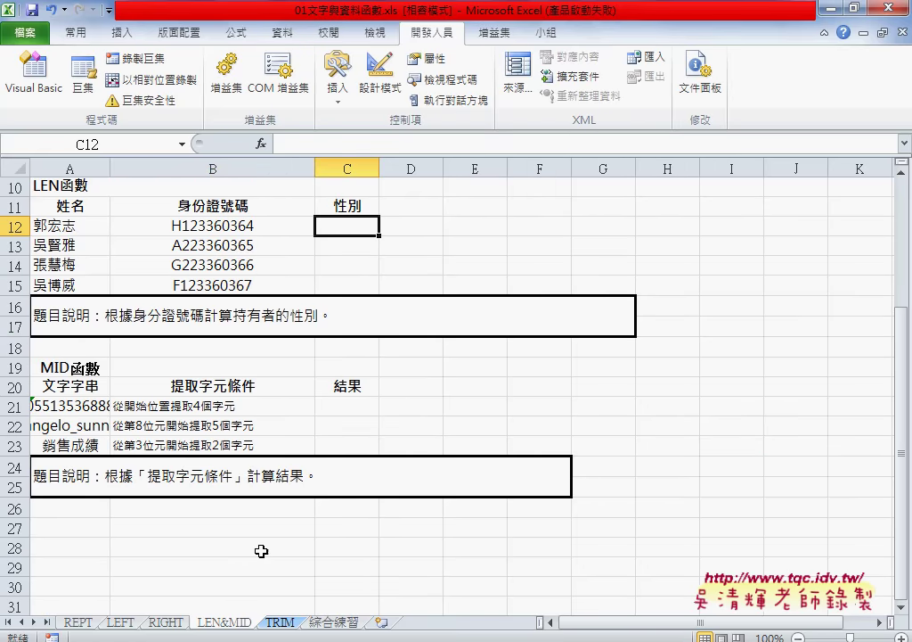
On the LEFT sheet, check the customer 性別, city and 稱呼 cells D10:D14, then return to 綜合練習
left_click(123, 622)
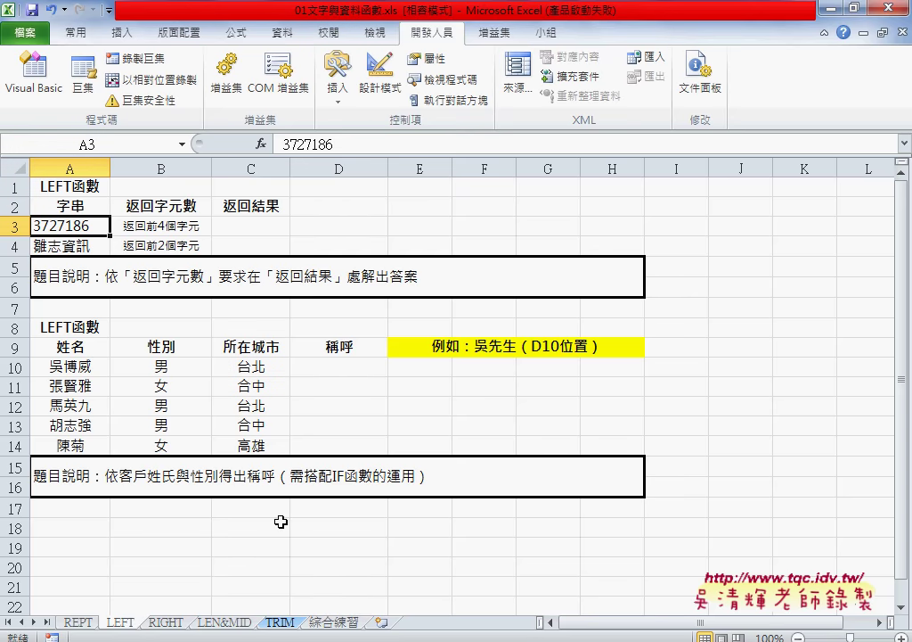
left_click(158, 367)
left_click(240, 369)
left_click(352, 369)
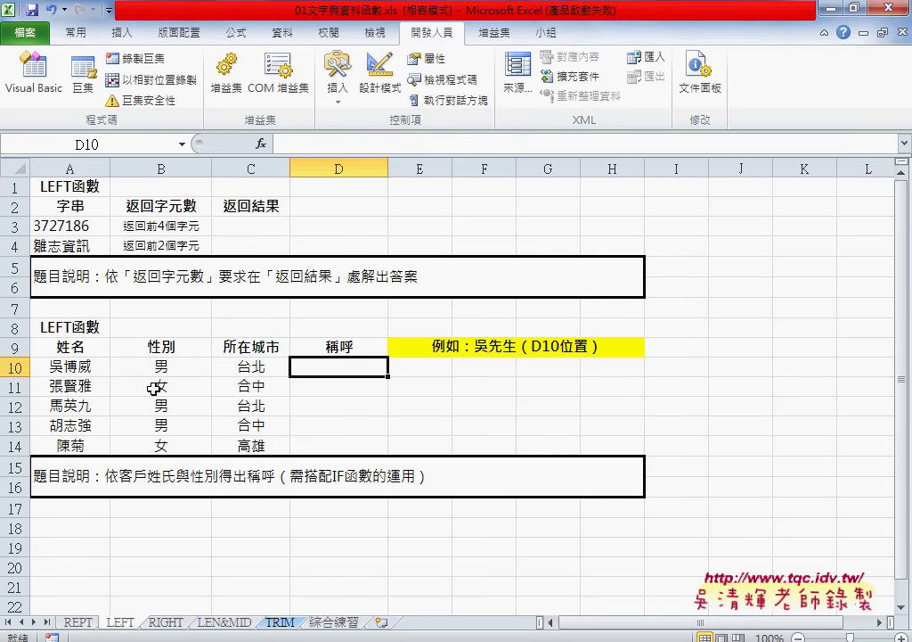
left_click(330, 383)
left_click_drag(336, 366, 339, 447)
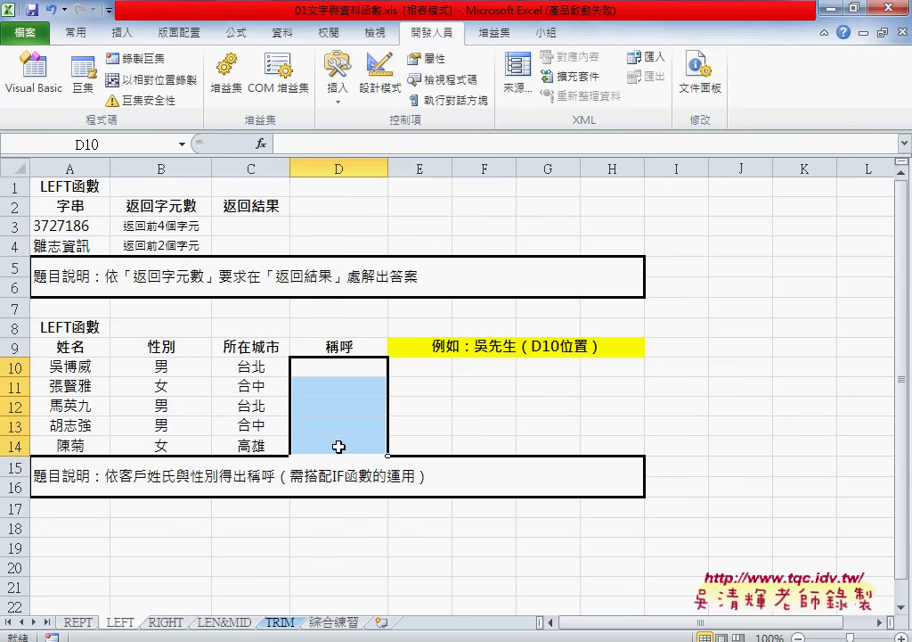
left_click(331, 622)
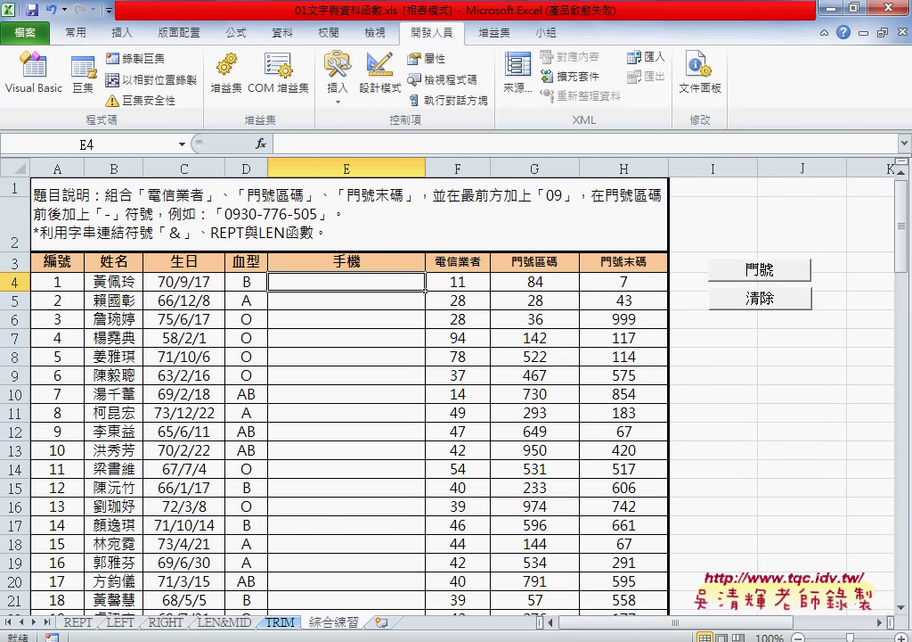
In Chrome's Google Drive, go up to the 從EXCEL進階函數應用到VBA資料庫(大數據自動化) course folder
left_click(267, 535)
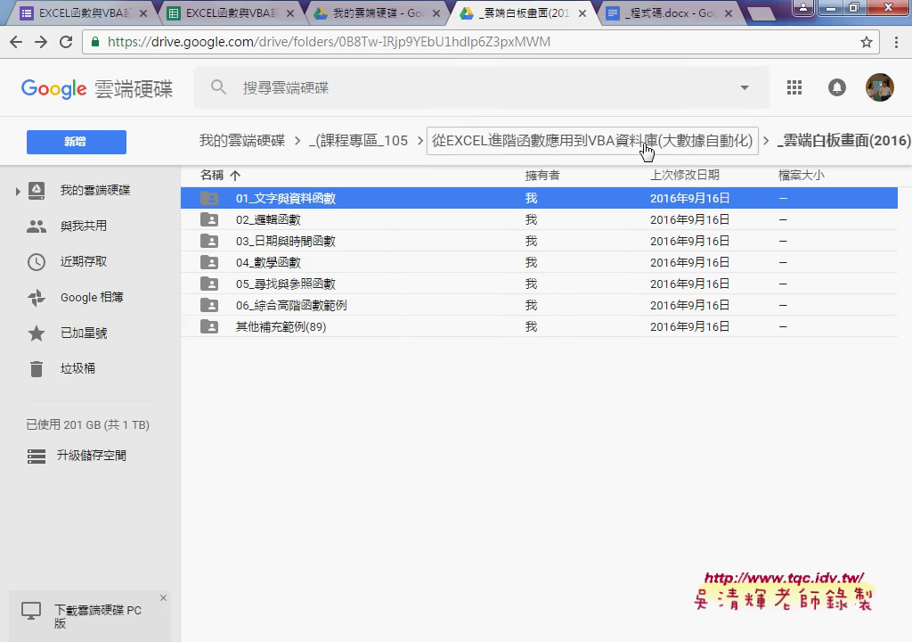
left_click(679, 152)
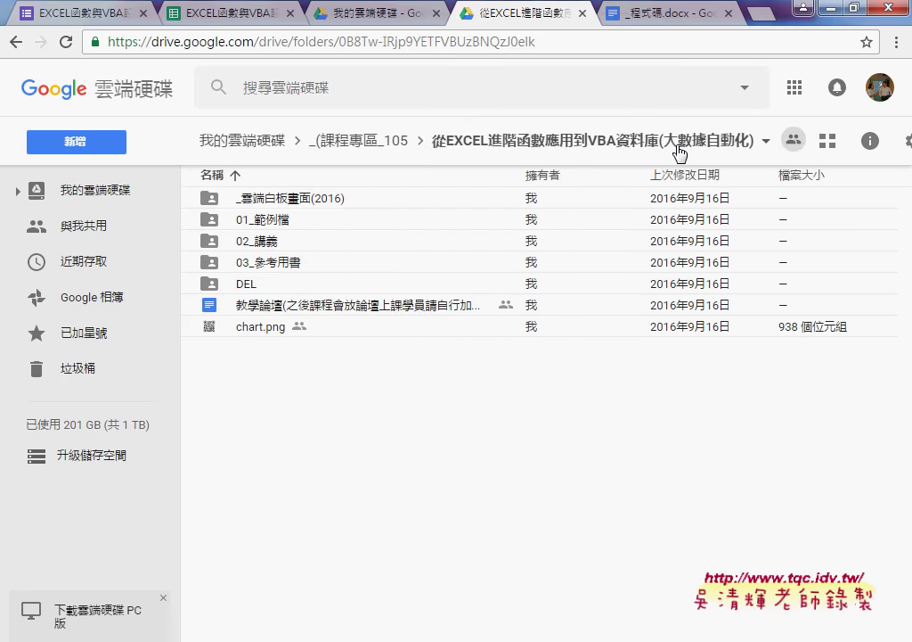